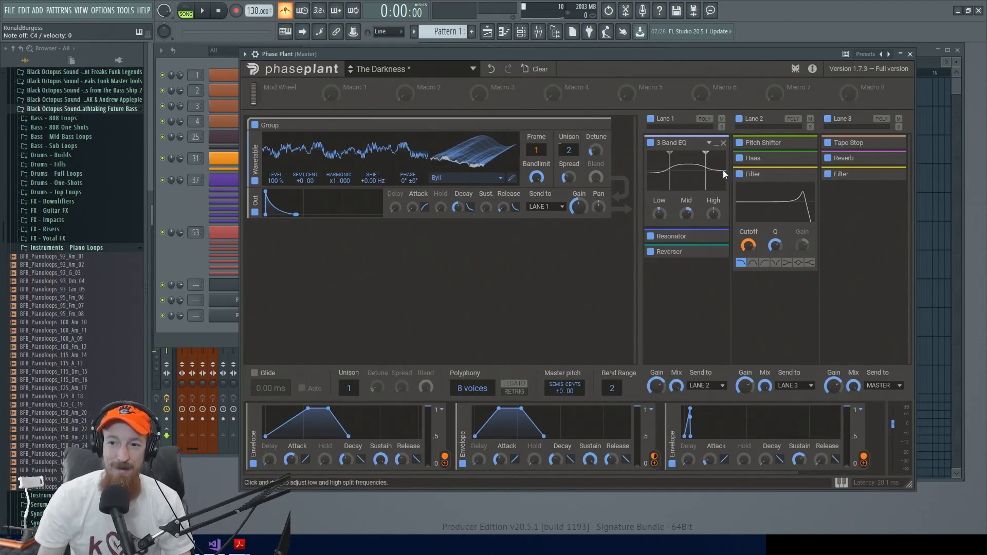
# - Inspect the Tape Stop settings in Lane 3, and compare the sound with Lane 1's 3-Band EQ bypassed and re-enabled
pyautogui.click(893, 144)
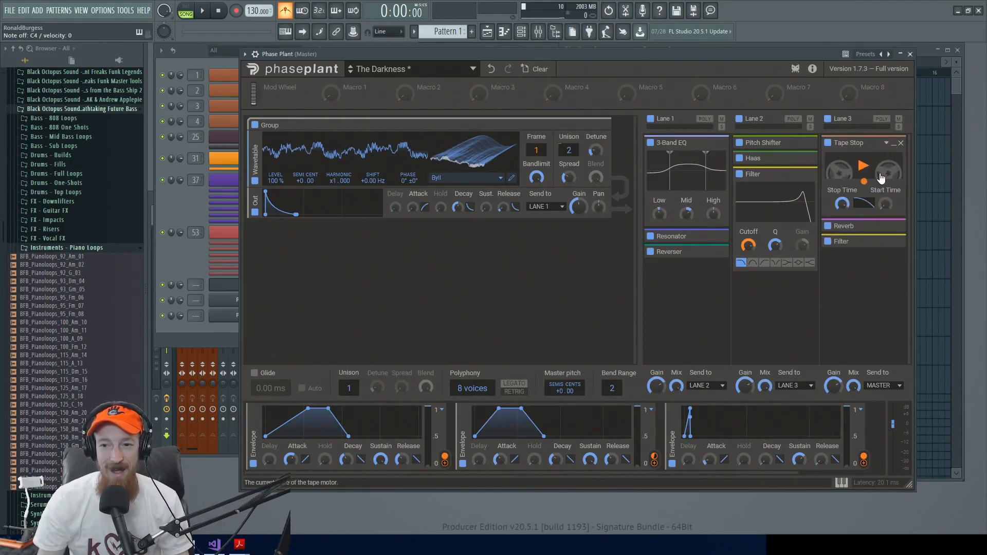
pyautogui.click(893, 144)
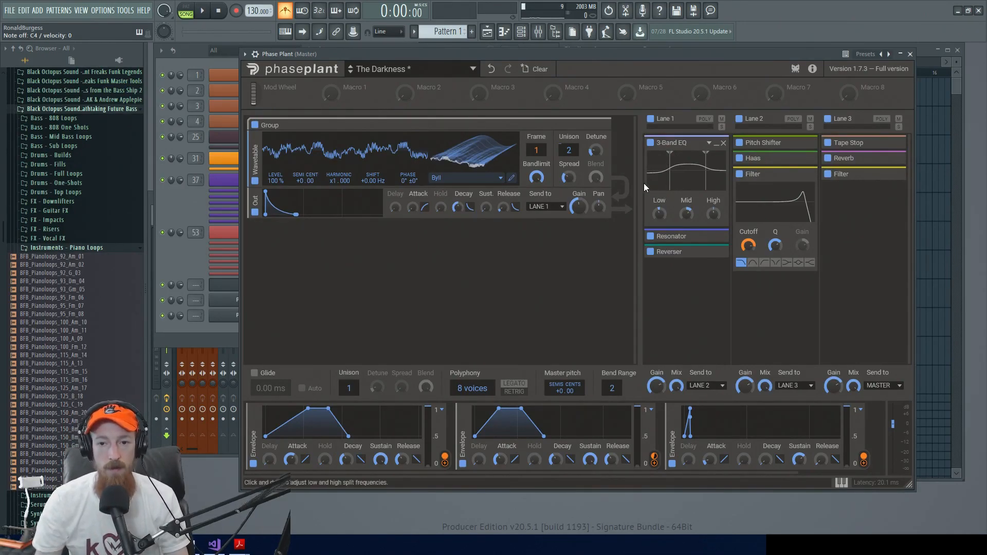
pyautogui.click(650, 143)
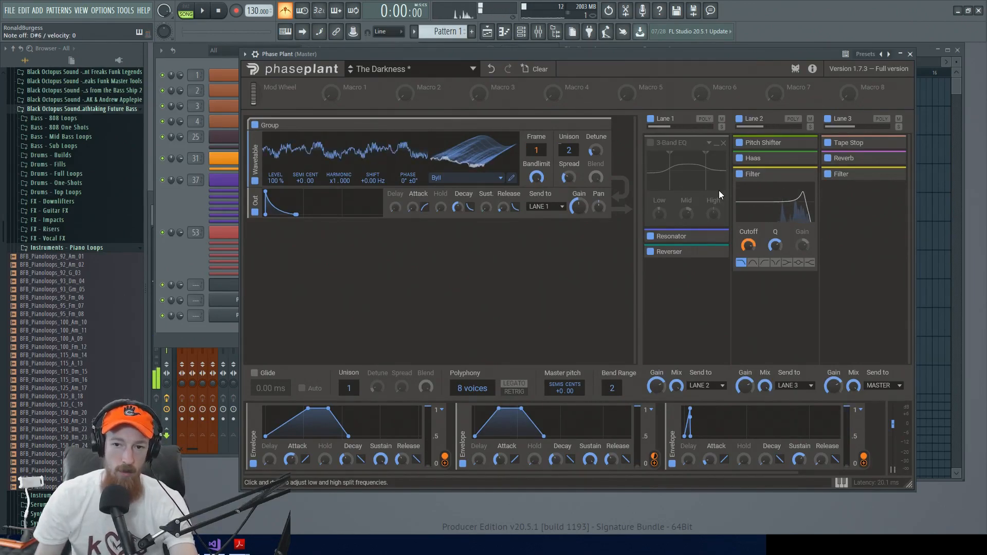
pyautogui.click(652, 145)
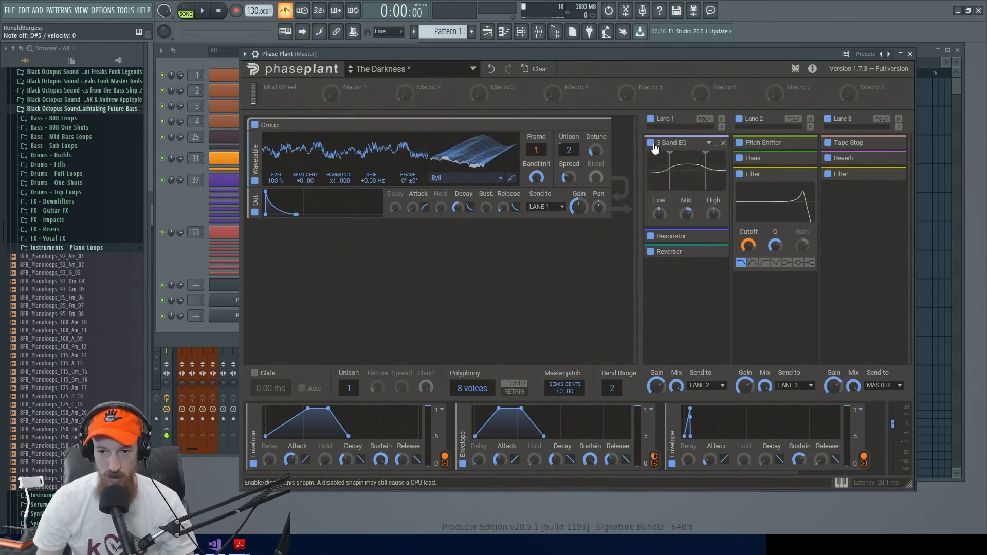
# - Switch to the Noisy Bass instance and compare its sound with Lanes 1 and 2 disabled and re-enabled
pyautogui.click(179, 266)
pyautogui.click(251, 302)
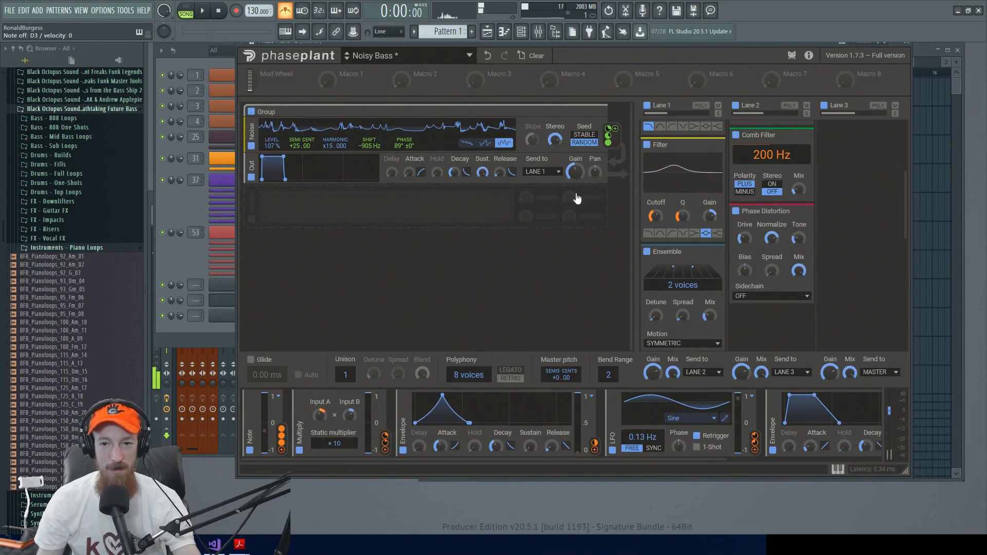
pyautogui.click(647, 107)
pyautogui.click(736, 106)
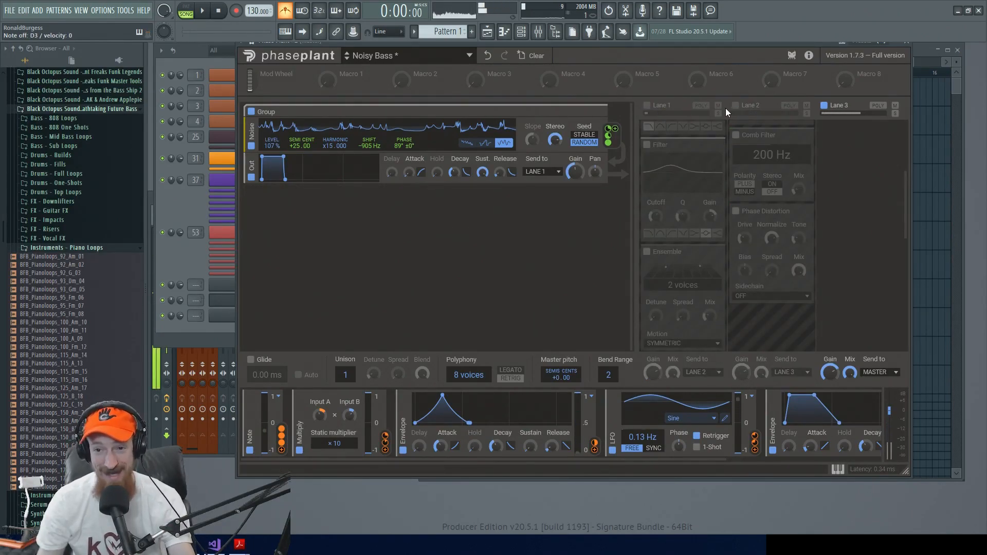
pyautogui.click(735, 106)
pyautogui.click(648, 106)
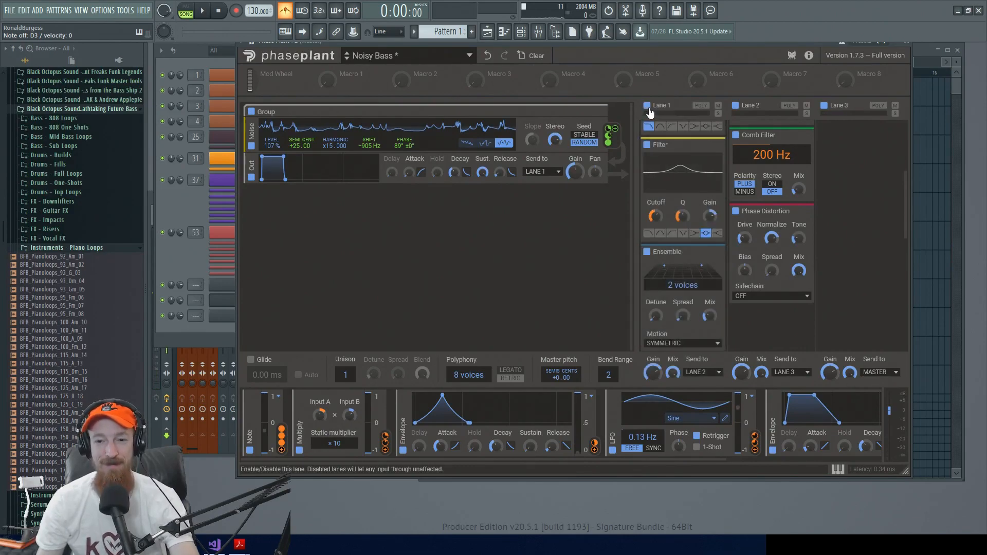
# - Compare the Noisy Bass with Lane 1's 3-Band EQ bypassed and re-enabled, and inspect the high-pass Filter before it
pyautogui.scroll(4, 844, 226)
pyautogui.scroll(-2, 844, 226)
pyautogui.scroll(-6, 842, 231)
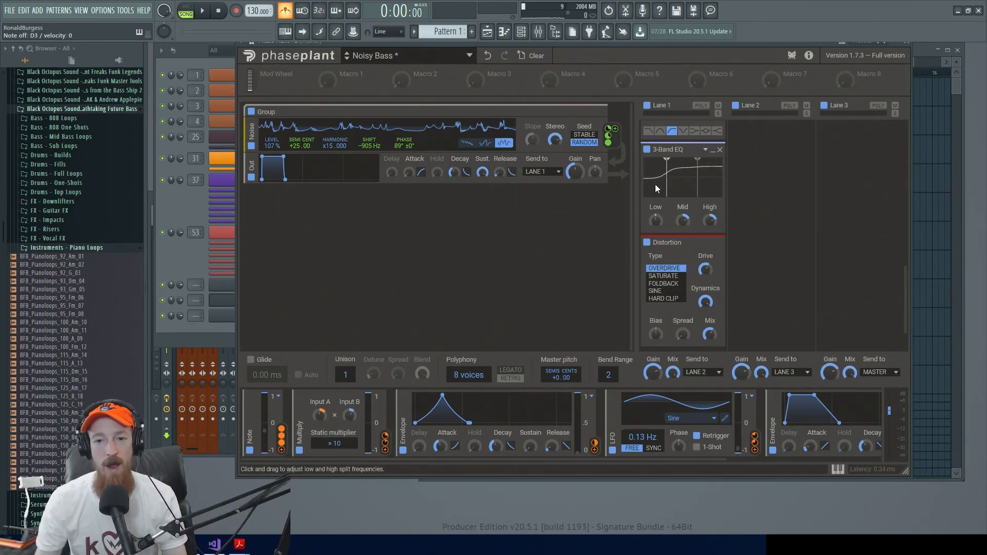
pyautogui.click(647, 150)
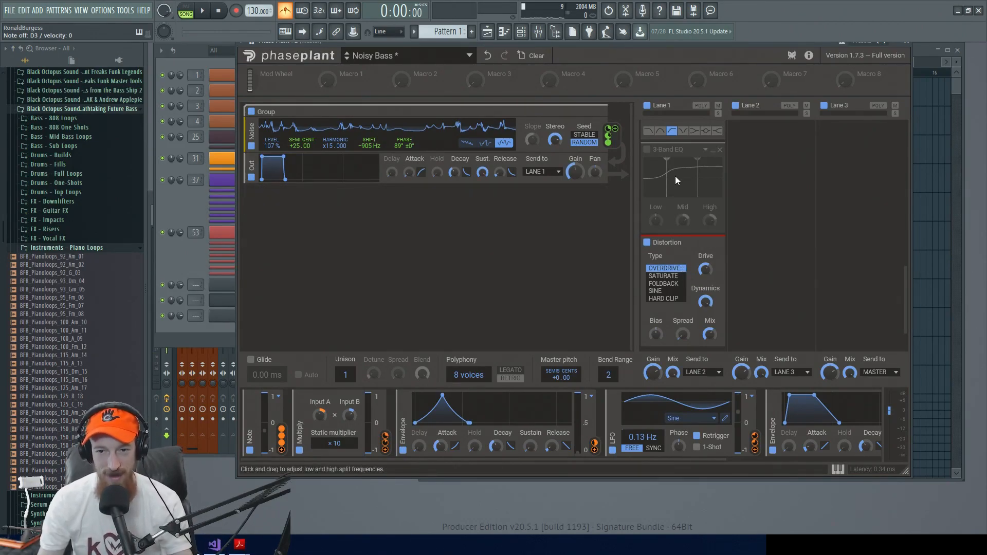
pyautogui.click(646, 150)
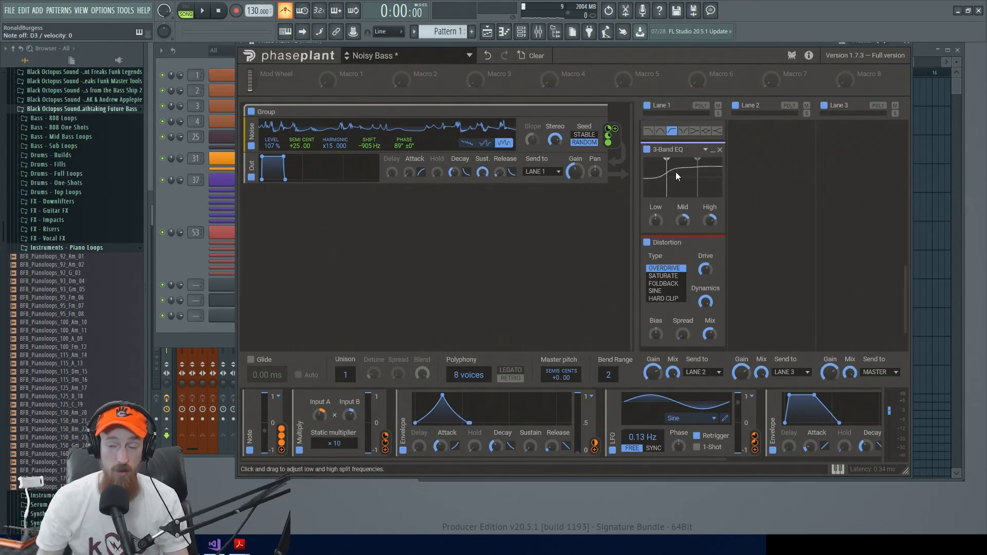
pyautogui.scroll(3, 675, 172)
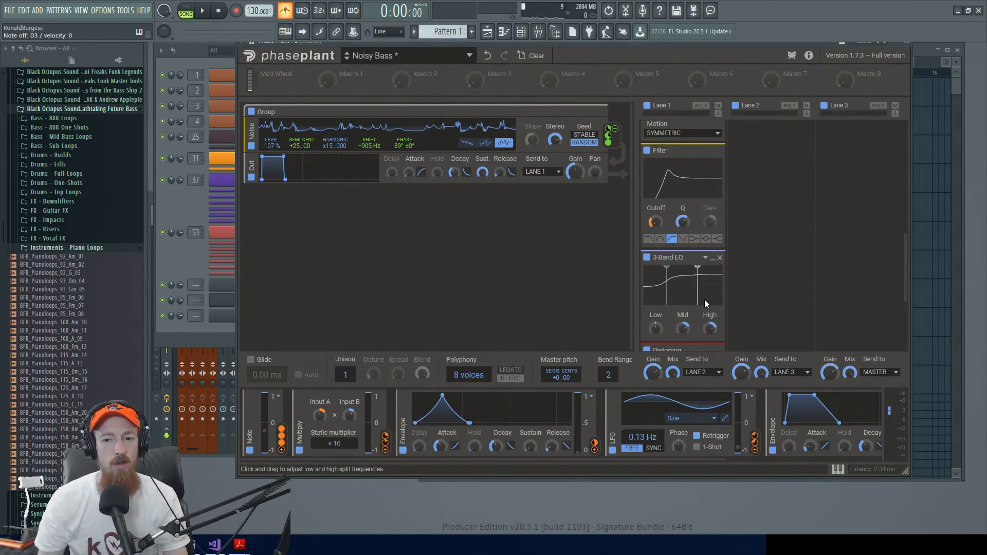
pyautogui.scroll(2, 705, 299)
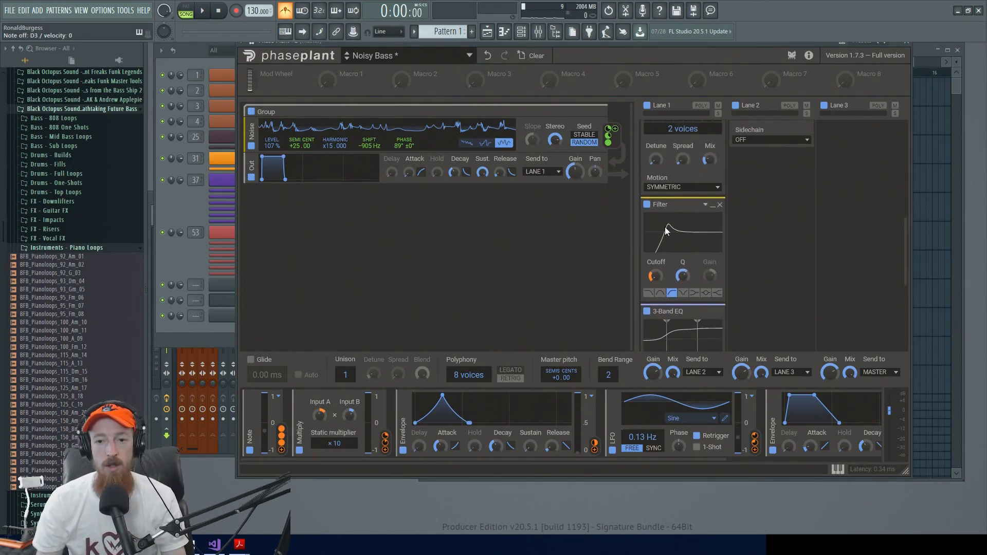
pyautogui.scroll(-2, 665, 227)
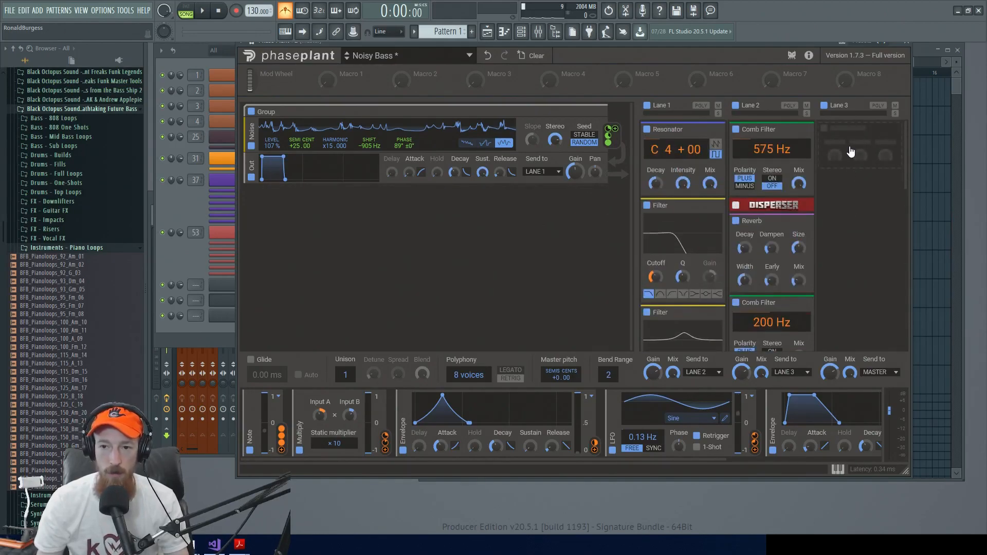
# - Add a Filter effect to the empty Lane 3, switch it to the band-pass type and adjust its cutoff
pyautogui.click(851, 151)
pyautogui.write('filte')
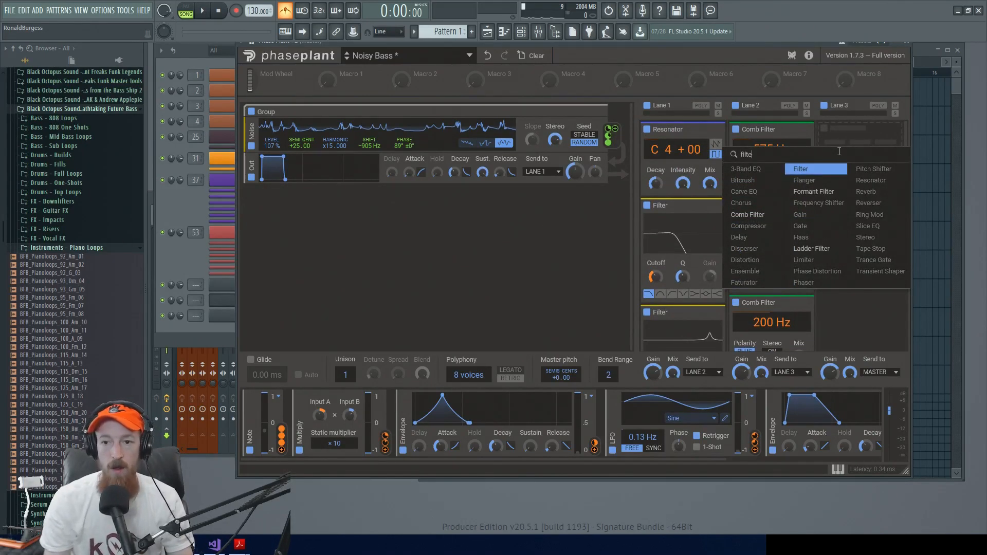
pyautogui.press('Return')
pyautogui.scroll(3, 832, 203)
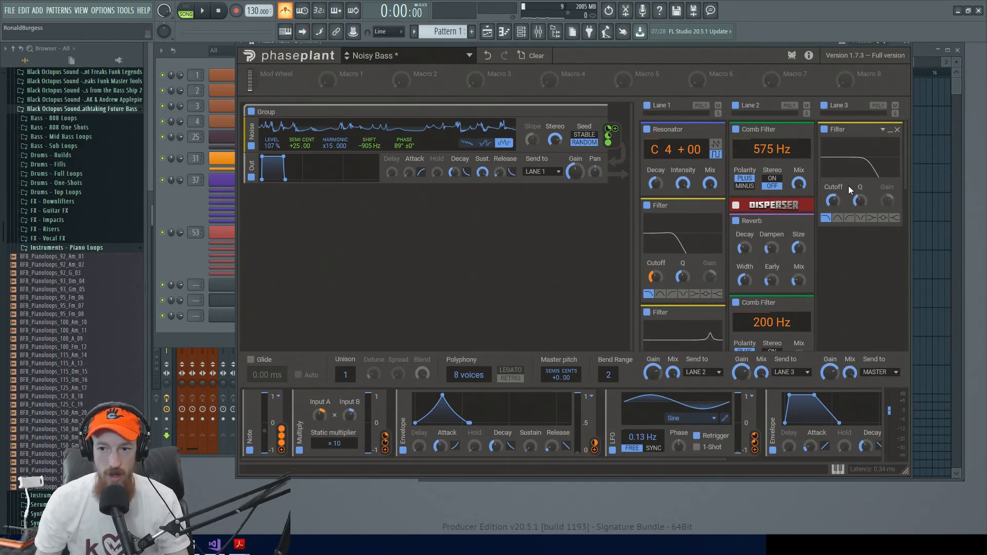
pyautogui.click(838, 218)
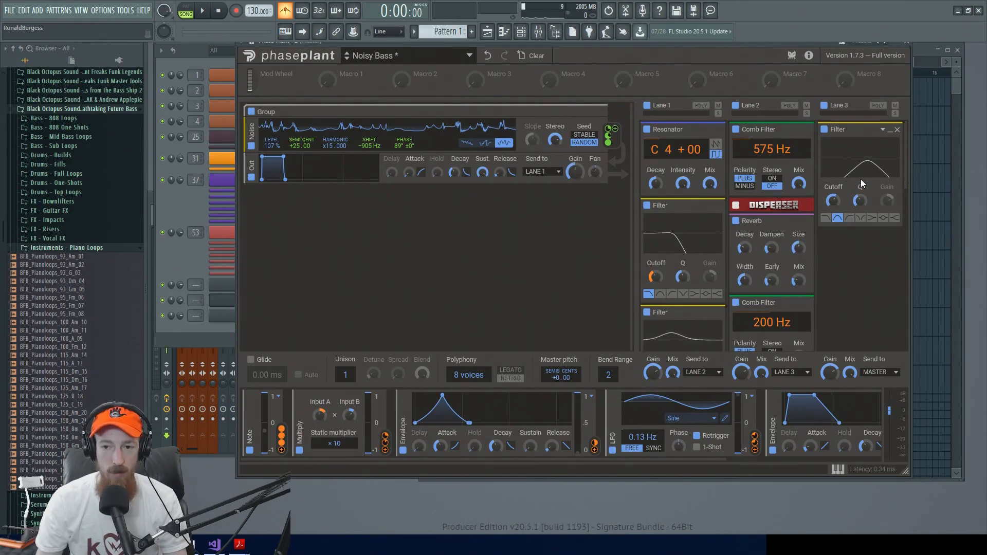
pyautogui.moveTo(833, 200); pyautogui.dragTo(833, 174)
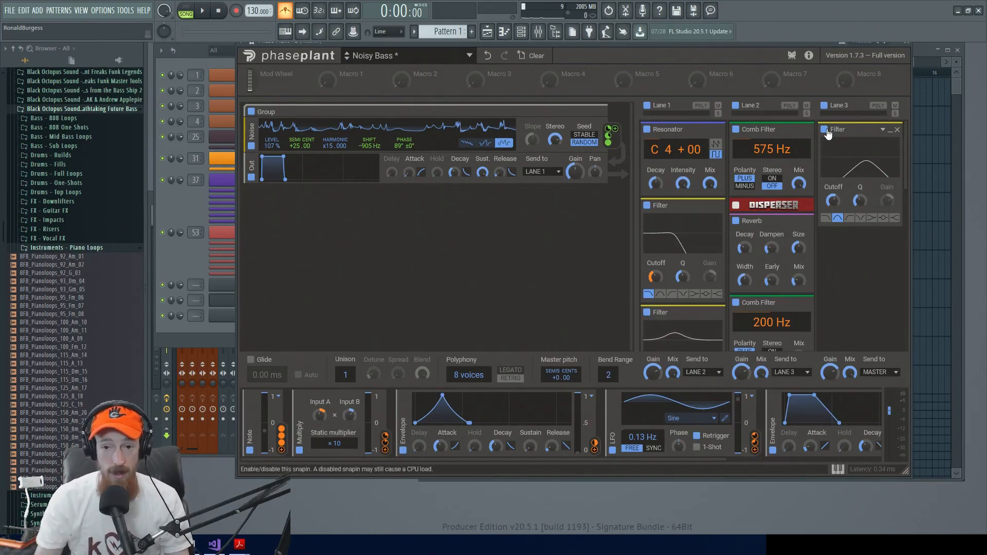
# - Examine the filter shapes used along Lane 1's effect chain and compare them with the Filter in Lane 3
pyautogui.moveTo(829, 134); pyautogui.dragTo(842, 261)
pyautogui.scroll(-2, 842, 261)
pyautogui.scroll(-5, 742, 213)
pyautogui.scroll(4, 742, 213)
pyautogui.scroll(-5, 737, 224)
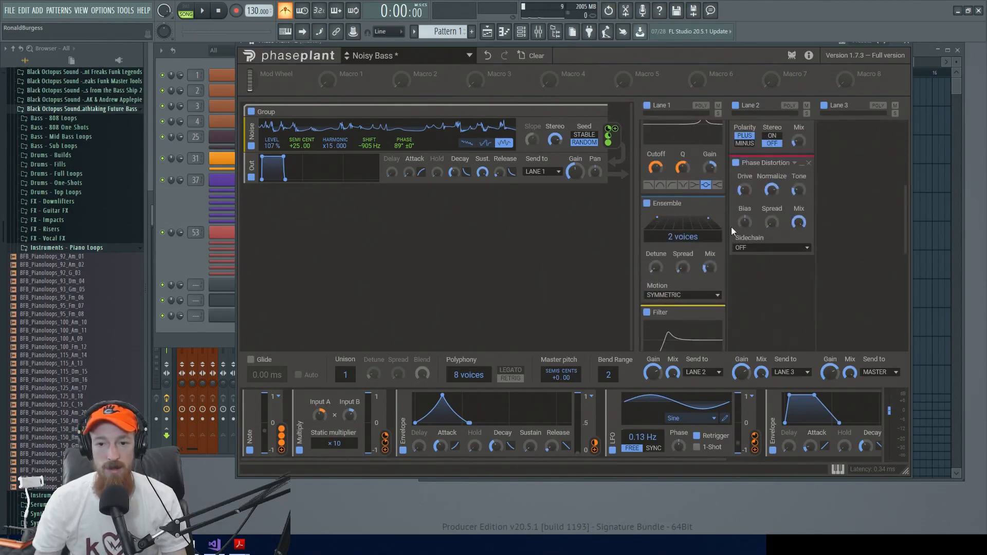
pyautogui.scroll(5, 676, 308)
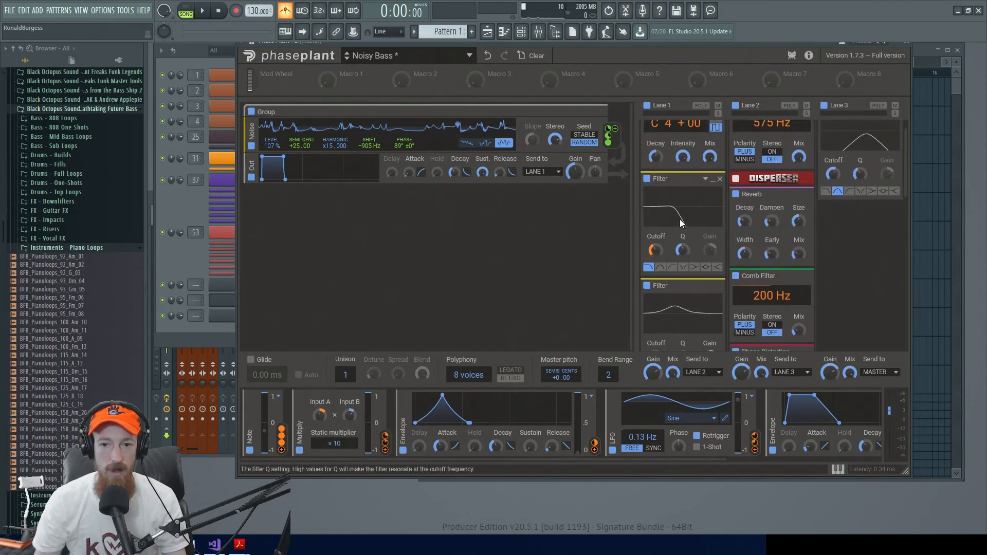
pyautogui.scroll(-5, 685, 224)
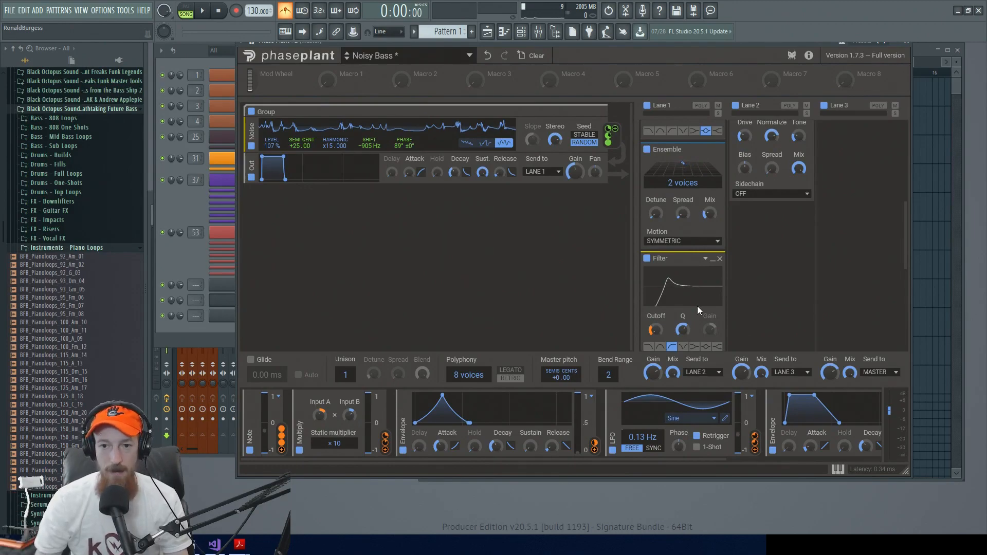
pyautogui.scroll(5, 697, 306)
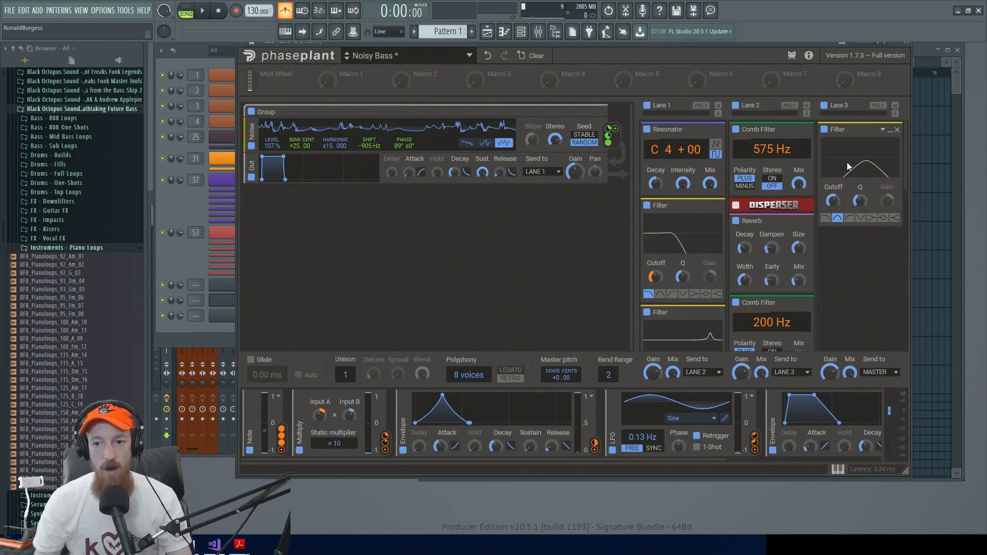
# - Cycle the Lane 3 Filter through its available filter types, ending on low-pass
pyautogui.click(860, 218)
pyautogui.click(872, 219)
pyautogui.click(883, 219)
pyautogui.click(893, 220)
pyautogui.click(869, 220)
pyautogui.click(849, 219)
pyautogui.click(838, 220)
pyautogui.click(826, 219)
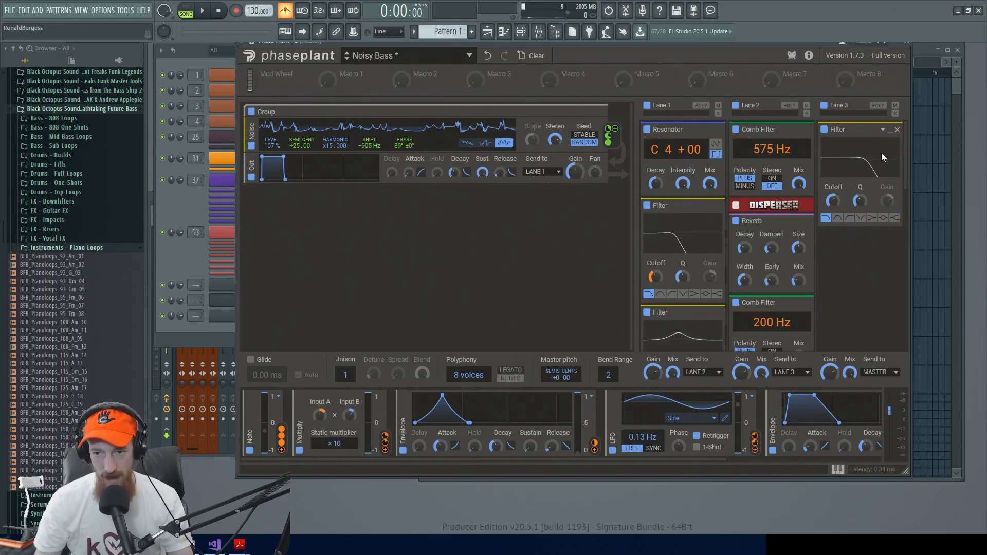
# - Remove the Filter from Lane 3 and browse the available effects without adding one
pyautogui.click(897, 130)
pyautogui.click(871, 195)
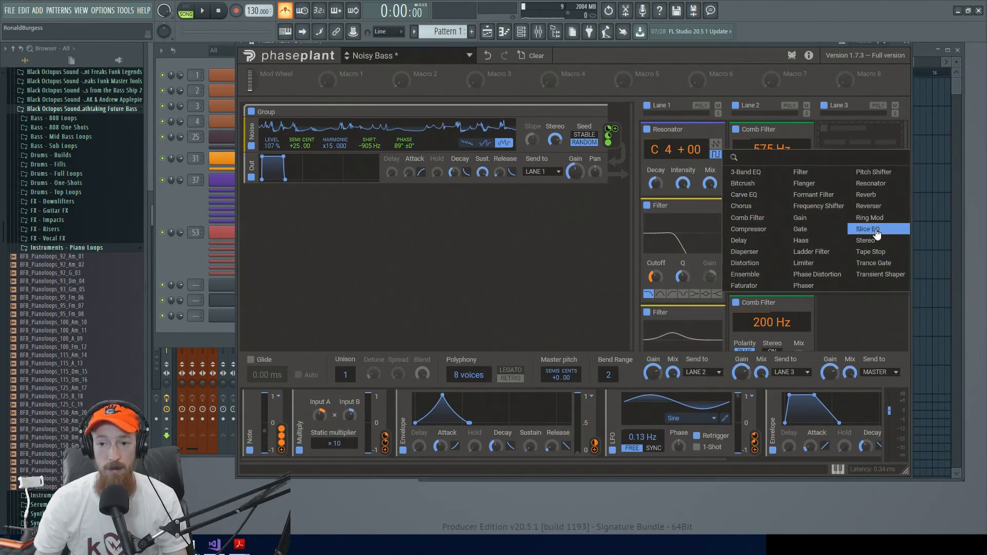
pyautogui.click(876, 141)
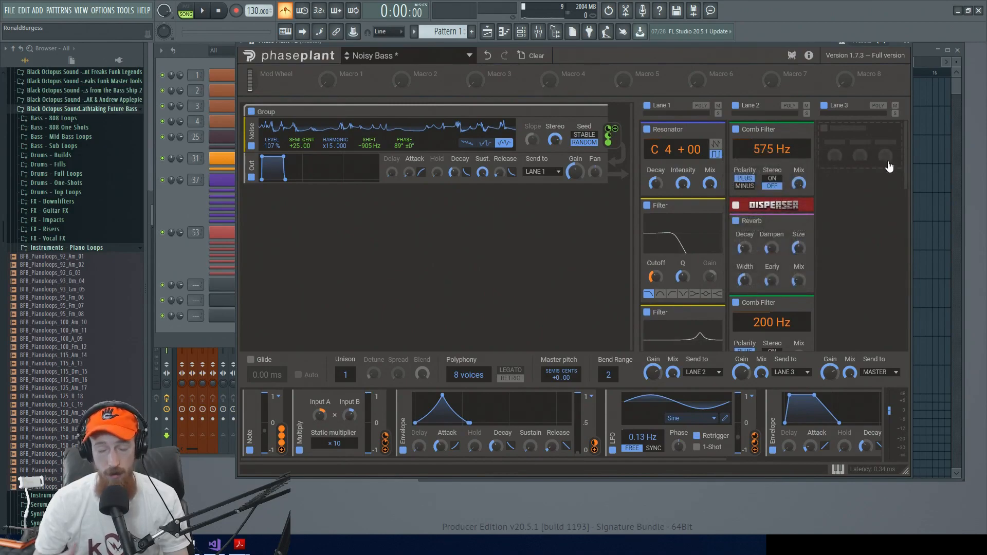
# - Examine Lane 1's low-pass, peak and high-pass Filters and its 3-Band EQ to see how each shapes the bass
pyautogui.scroll(-3, 882, 150)
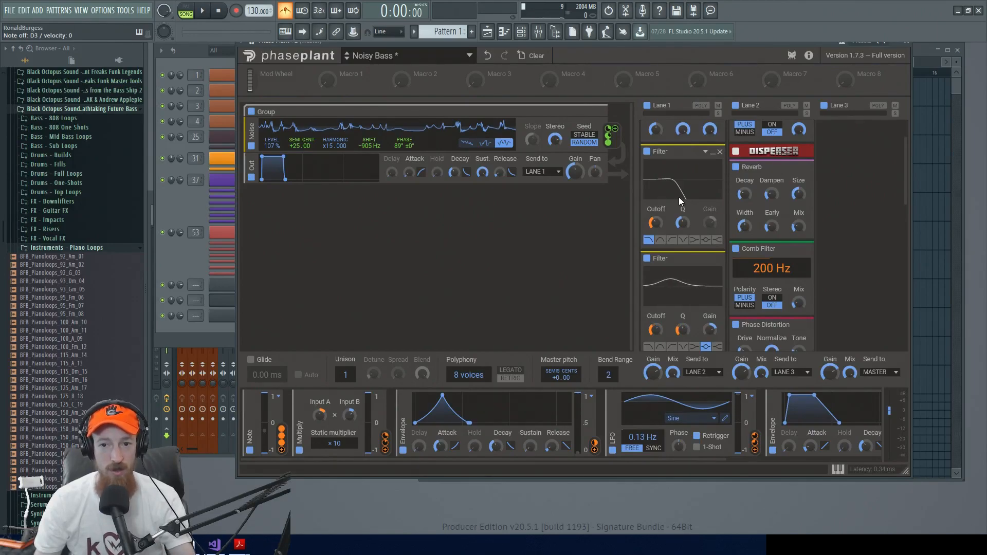
pyautogui.scroll(-5, 653, 211)
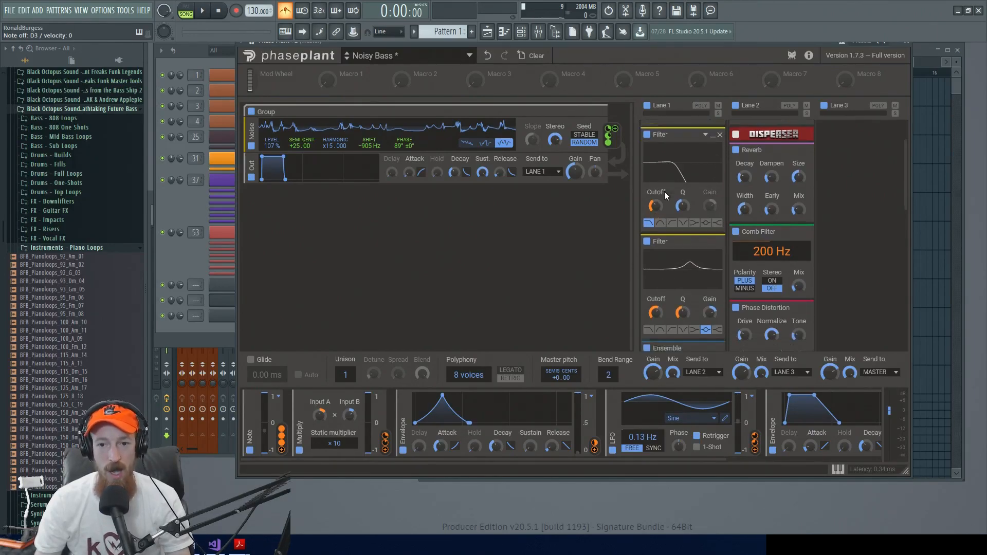
pyautogui.scroll(-3, 656, 237)
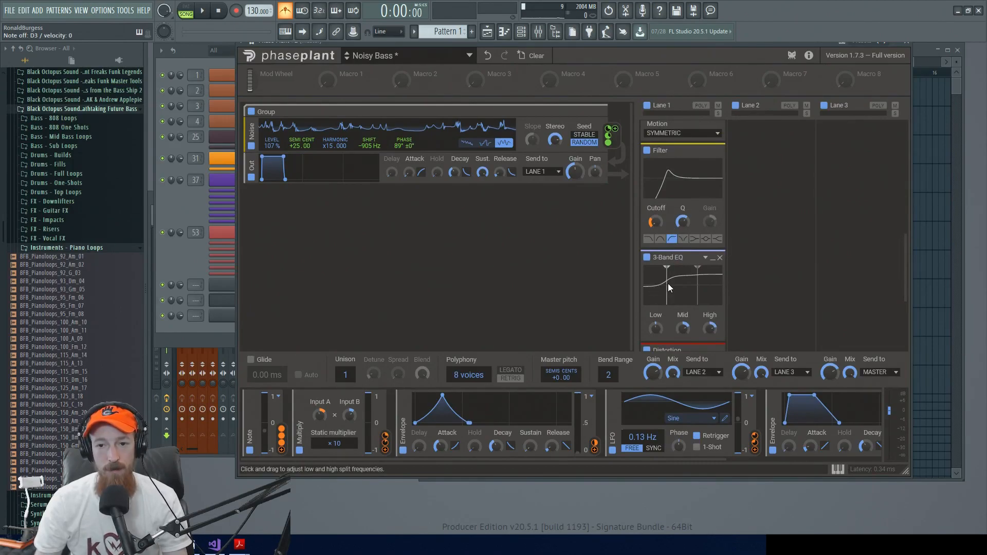
pyautogui.scroll(4, 668, 283)
pyautogui.scroll(3, 667, 216)
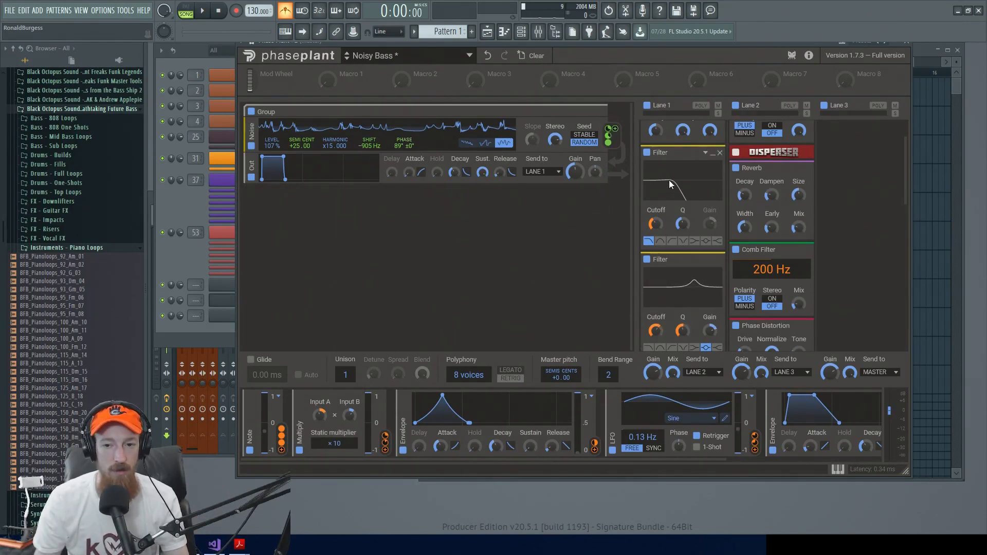
pyautogui.scroll(-3, 674, 175)
pyautogui.scroll(-8, 673, 195)
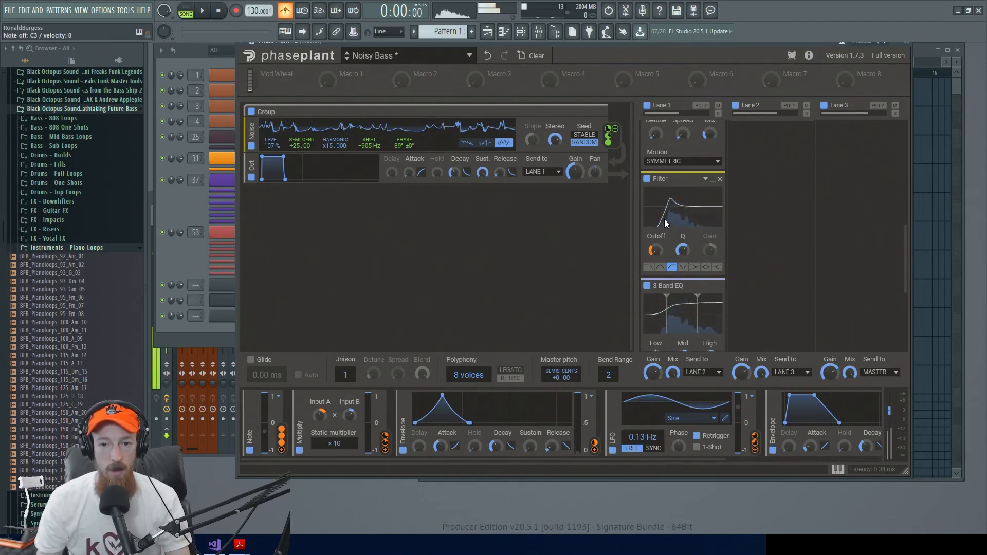
pyautogui.scroll(6, 664, 220)
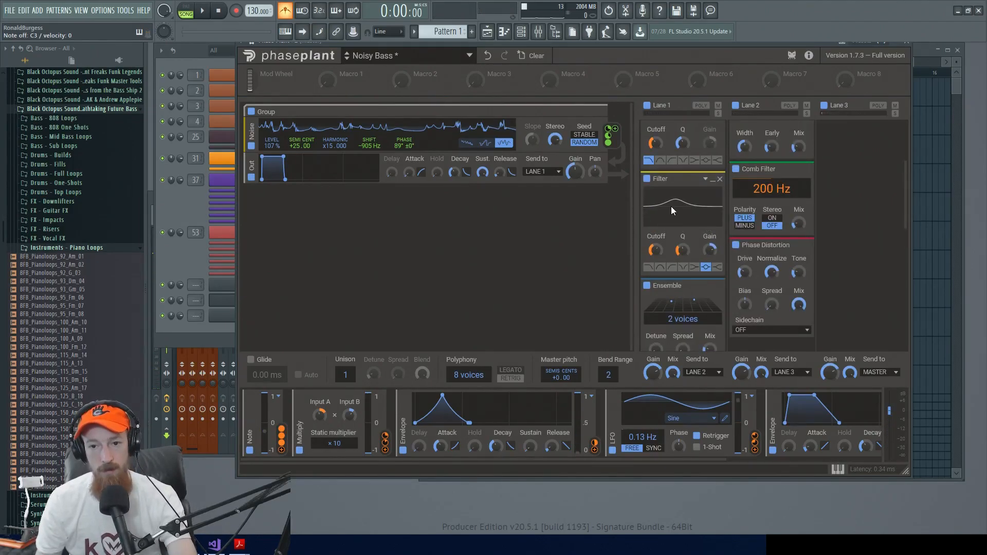
pyautogui.scroll(5, 672, 205)
pyautogui.moveTo(676, 215); pyautogui.dragTo(646, 279)
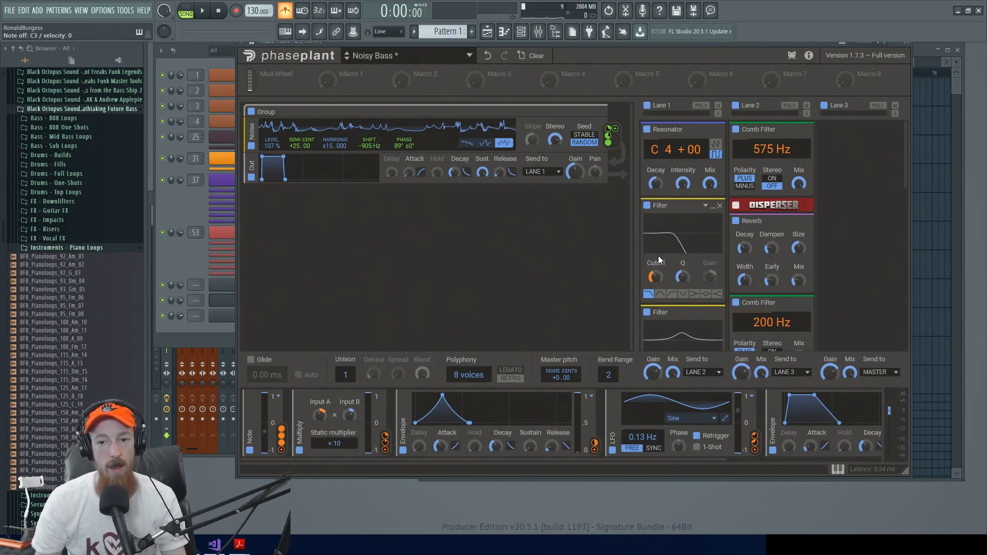
pyautogui.scroll(-1, 686, 241)
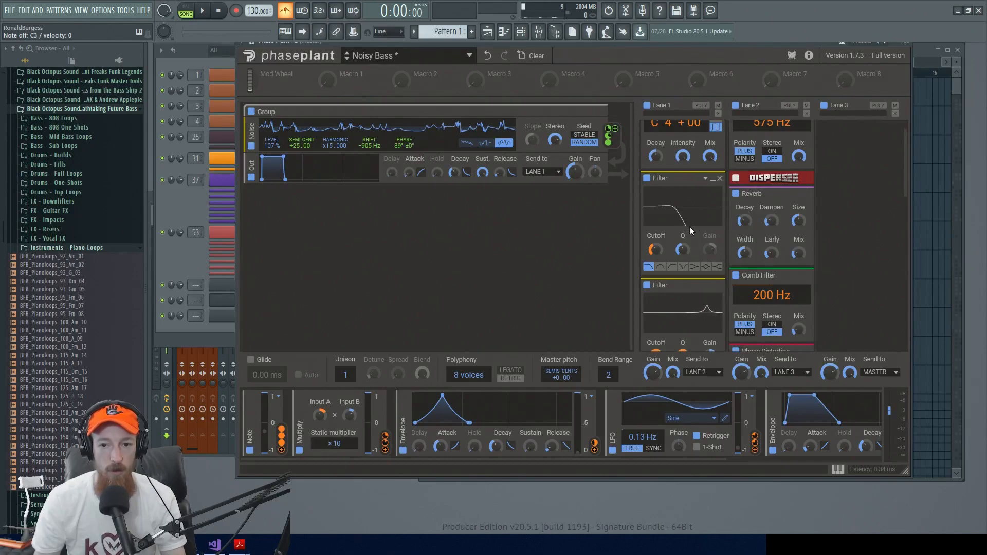
pyautogui.scroll(-5, 670, 203)
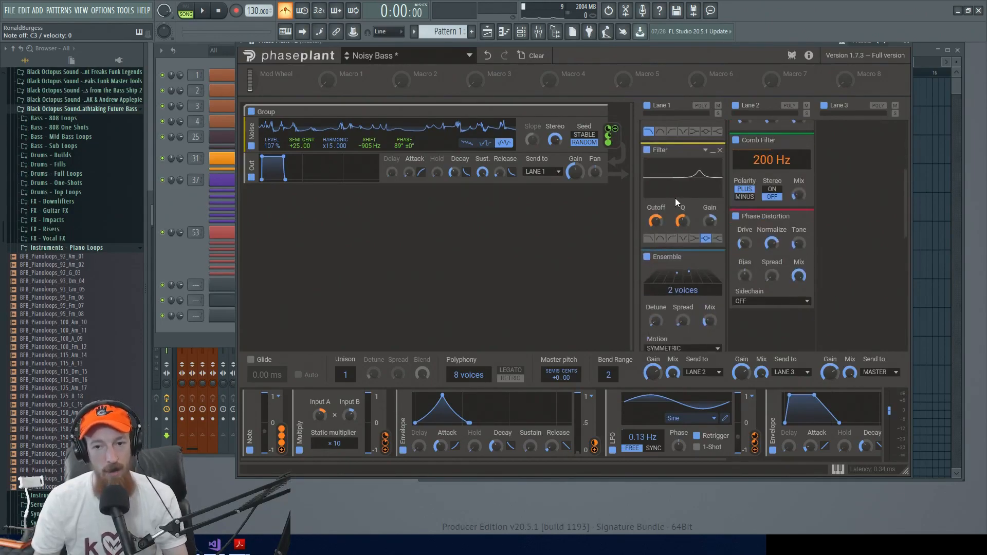
pyautogui.scroll(-5, 676, 240)
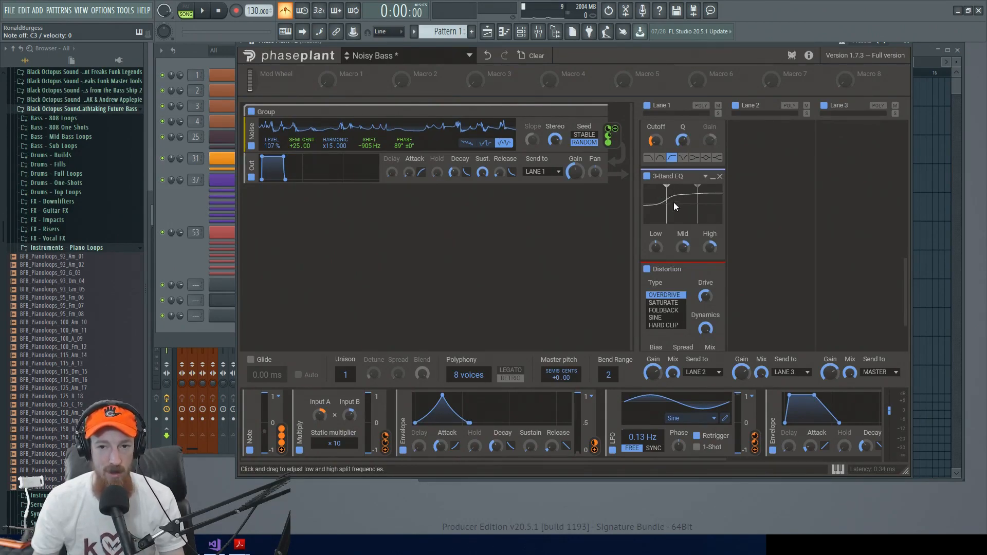
pyautogui.scroll(4, 676, 210)
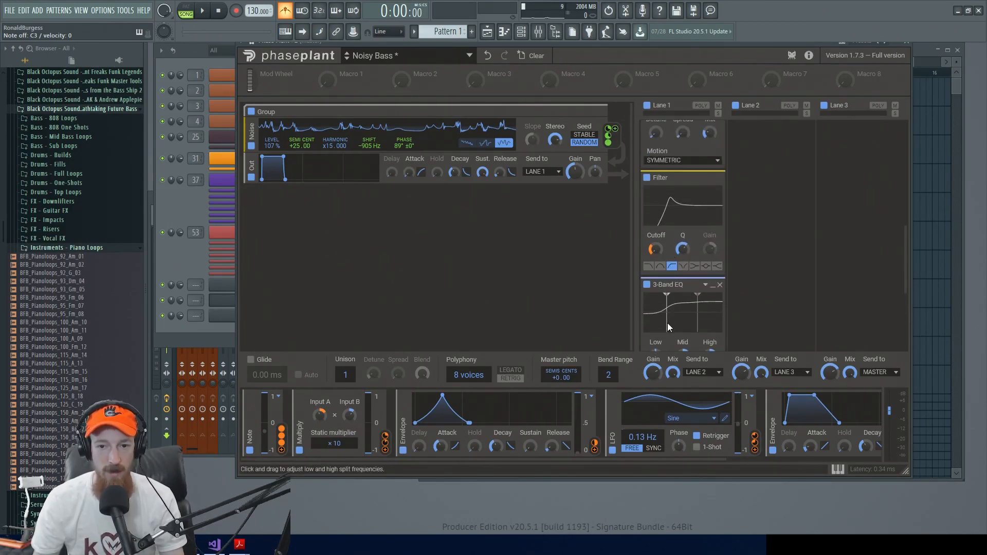
# - Compare the low-pass, peak and high-pass Filters and the 3-Band EQ along Lane 1 of the Noisy Bass patch
pyautogui.scroll(5, 667, 322)
pyautogui.scroll(-5, 667, 322)
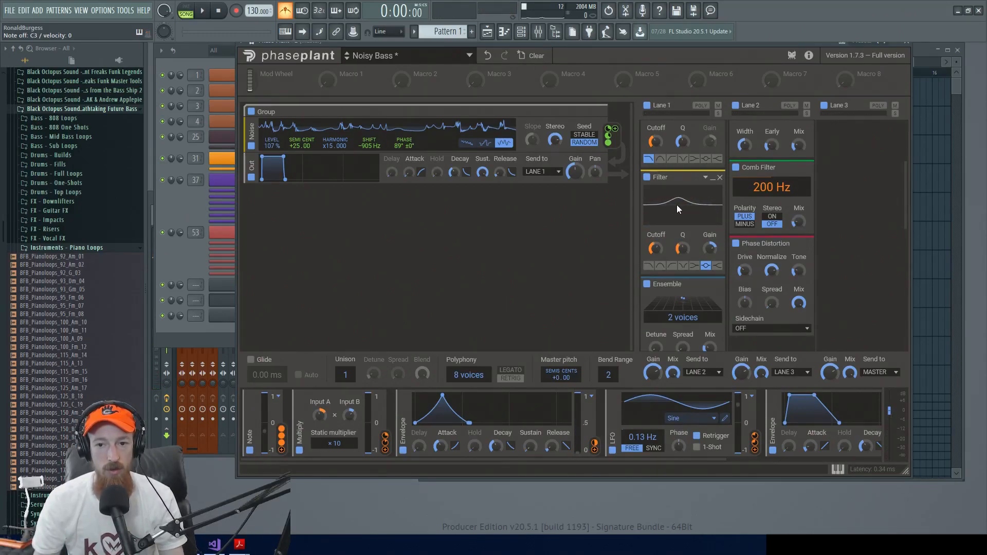
pyautogui.scroll(4, 683, 225)
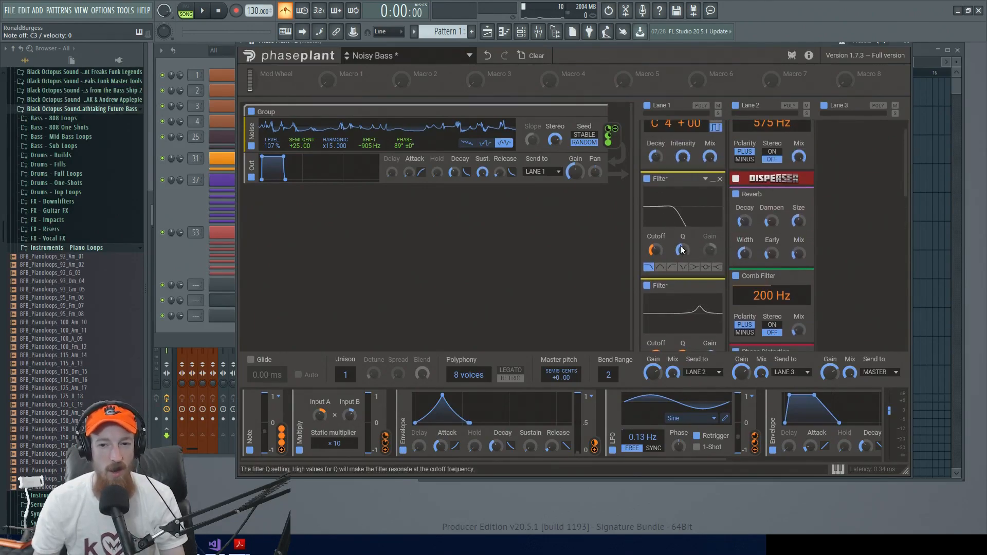
pyautogui.scroll(-3, 681, 223)
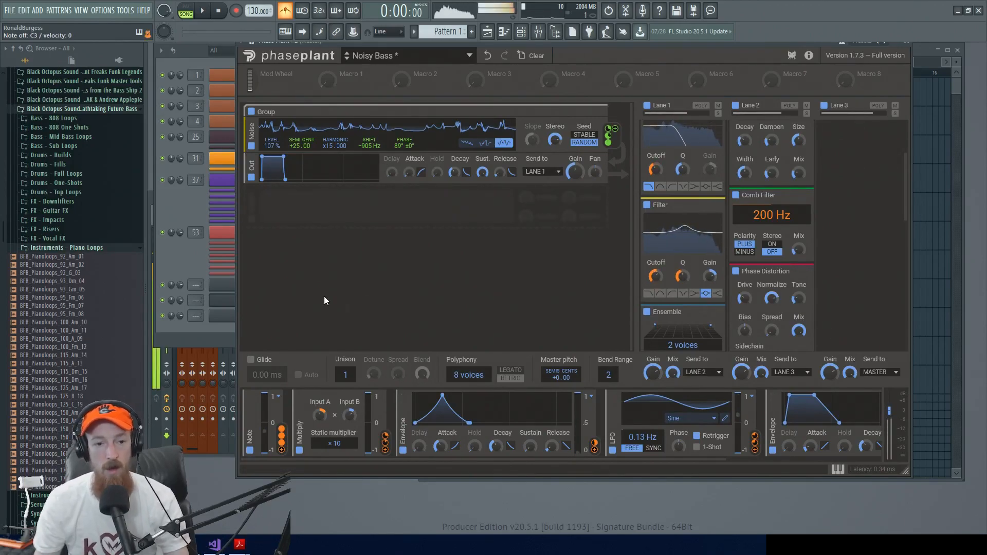
# - Bring up the patch The Darkness and bypass and re-enable its Lane 2 Filter to compare the sound
pyautogui.click(235, 288)
pyautogui.click(235, 286)
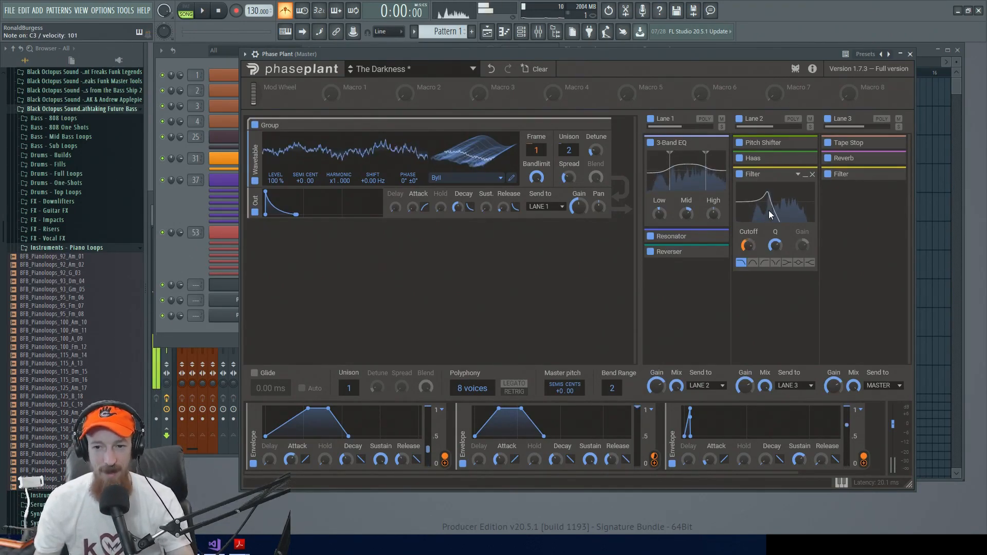
pyautogui.click(740, 175)
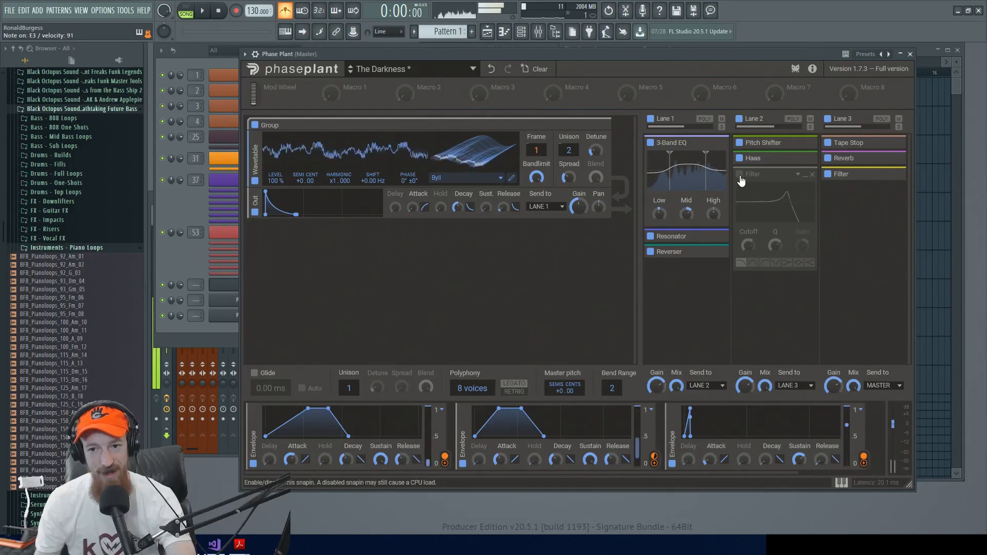
pyautogui.click(740, 174)
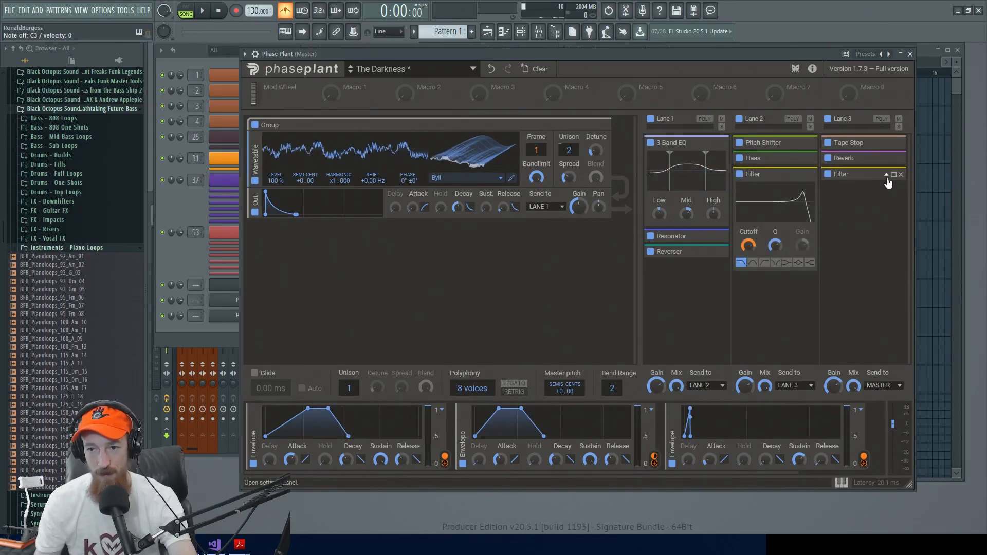
# - Expand Lane 3's Filter, toggle it off and on to compare the sound, and collapse it again
pyautogui.click(894, 176)
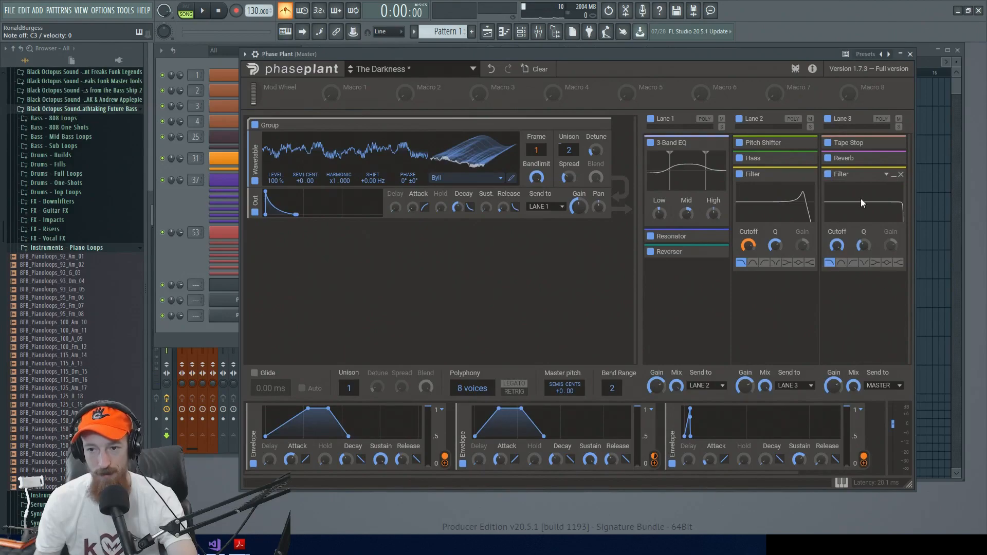
pyautogui.click(828, 175)
pyautogui.click(828, 175)
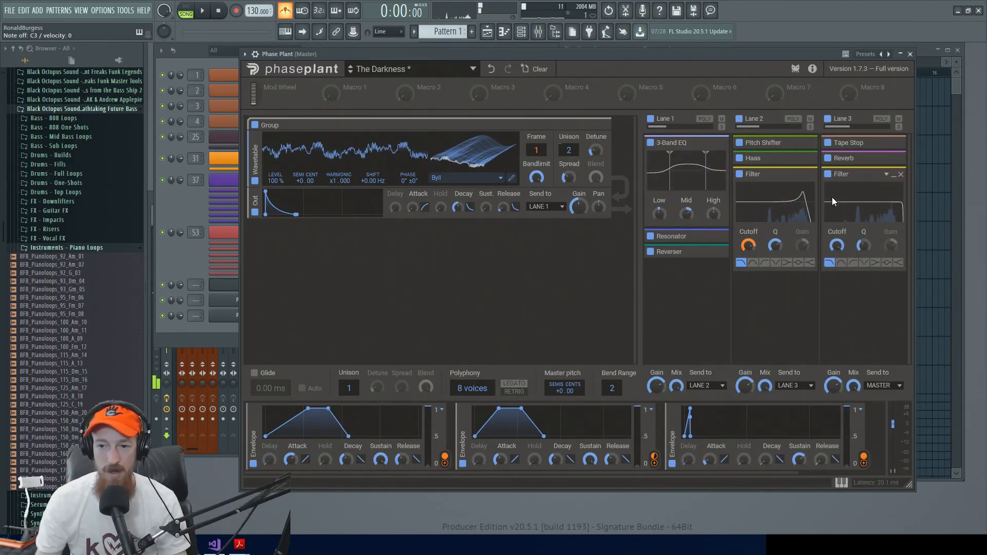
pyautogui.click(894, 176)
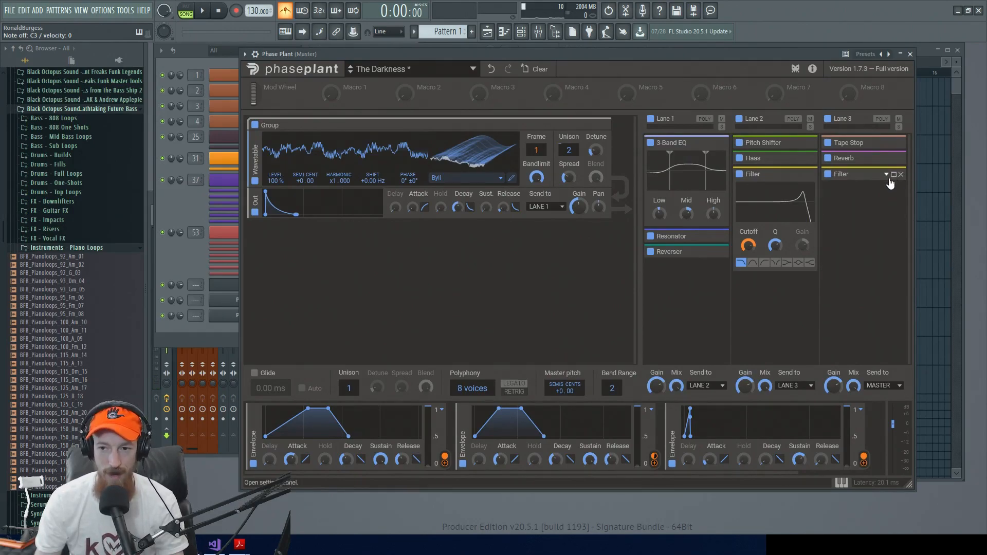
pyautogui.click(894, 176)
pyautogui.click(894, 175)
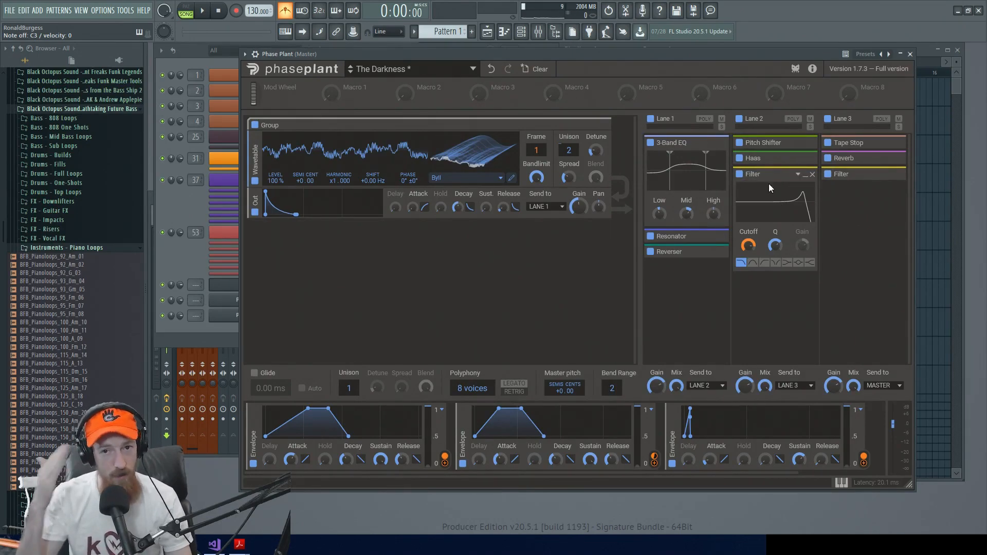
# - Search the plugin picker for "phase" and add a new Phase Plant instance to the channel rack
pyautogui.click(186, 267)
pyautogui.click(269, 338)
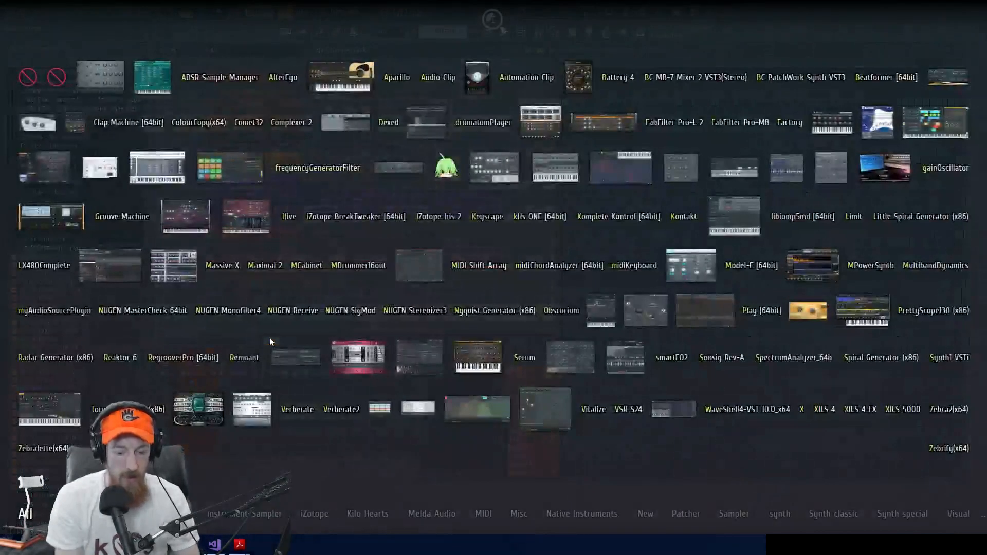
pyautogui.write('phase')
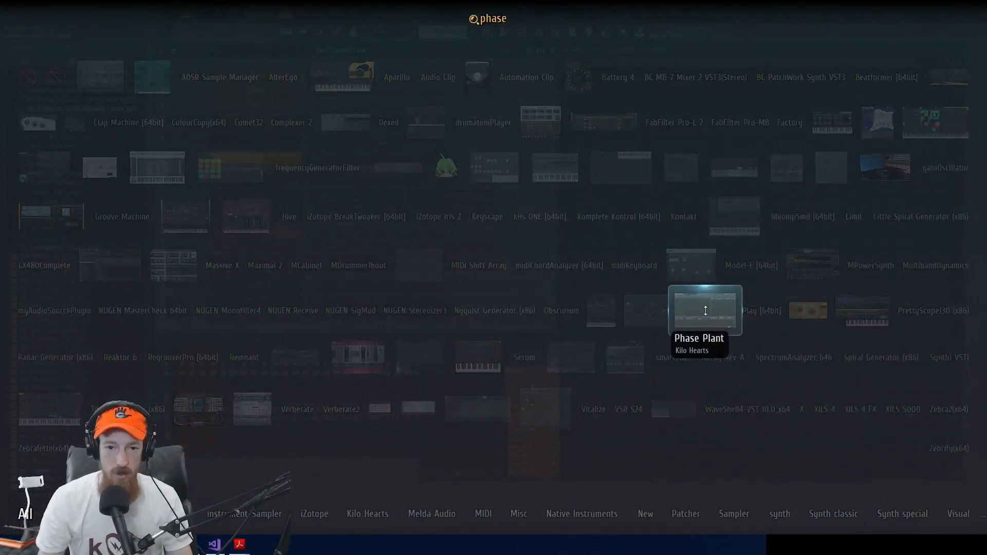
pyautogui.click(704, 309)
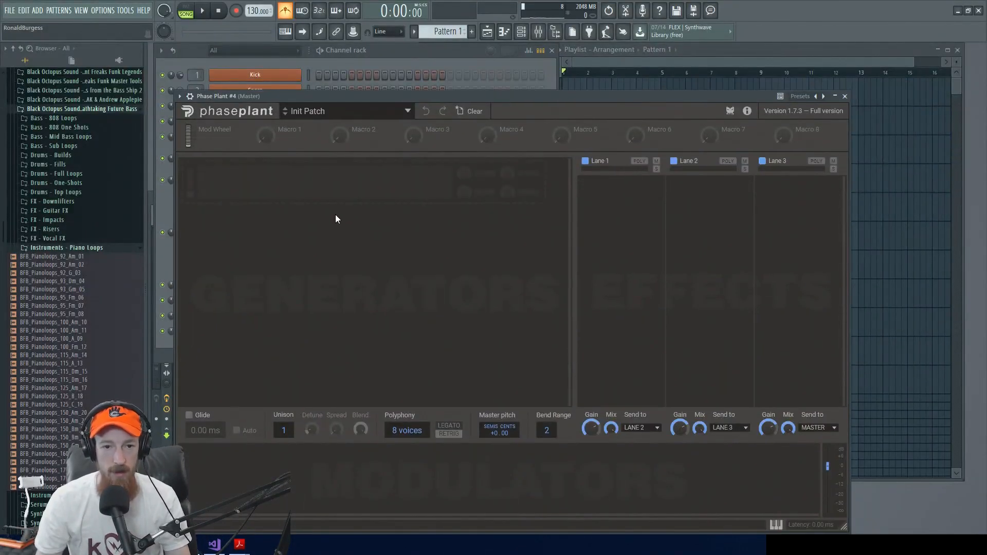
# - Add an Analog generator to the empty patch and set its unison to 3 voices
pyautogui.click(337, 203)
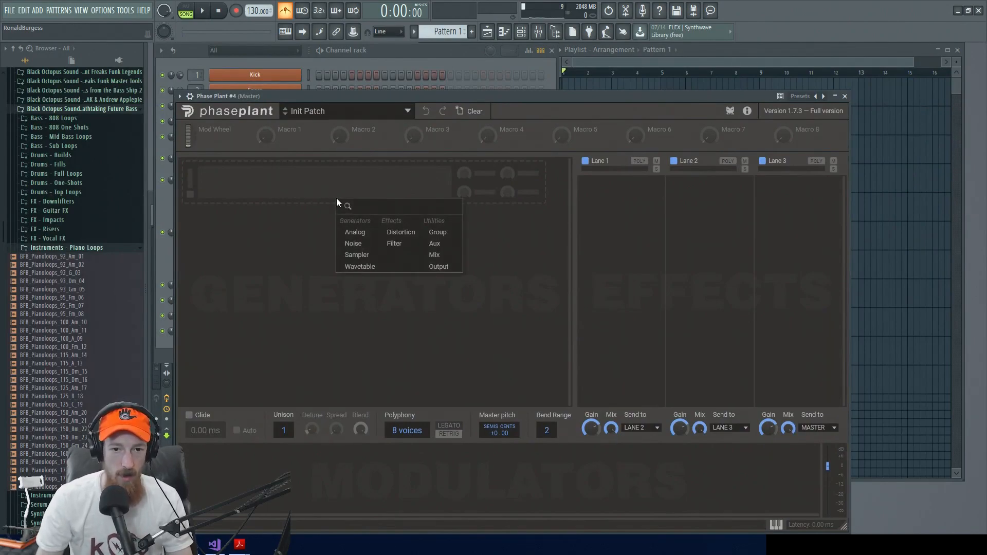
pyautogui.click(355, 233)
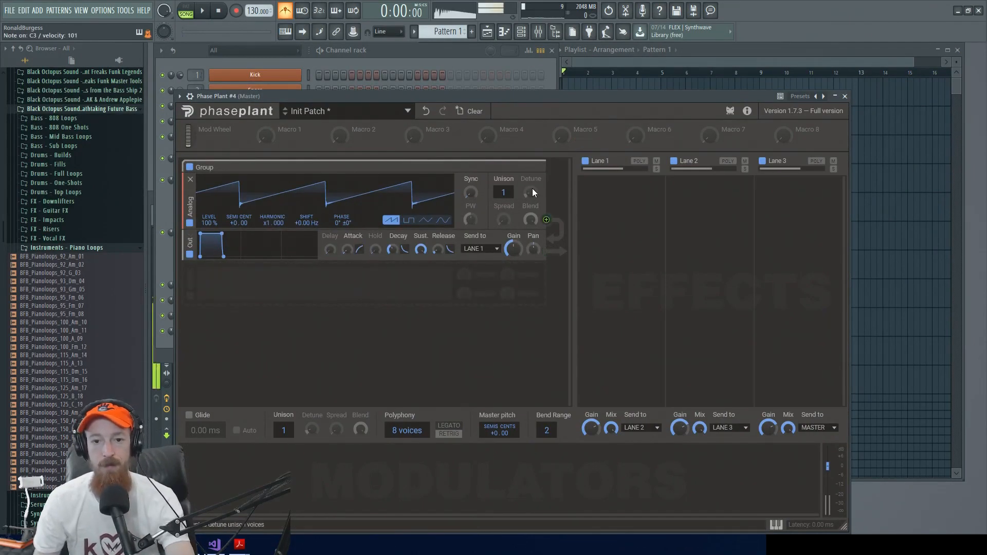
pyautogui.moveTo(509, 191); pyautogui.dragTo(509, 178)
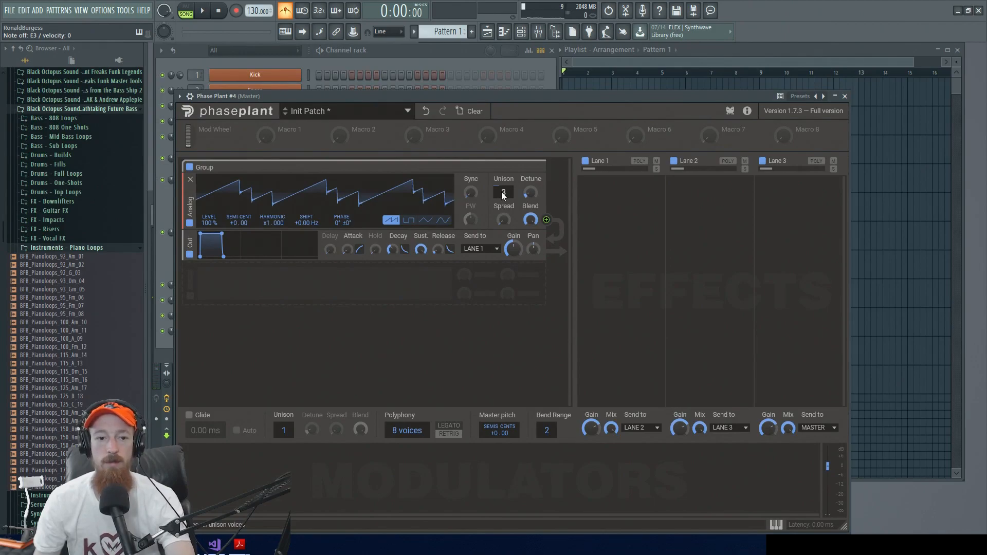
# - Add a Filter effect to Lane 1
pyautogui.click(610, 198)
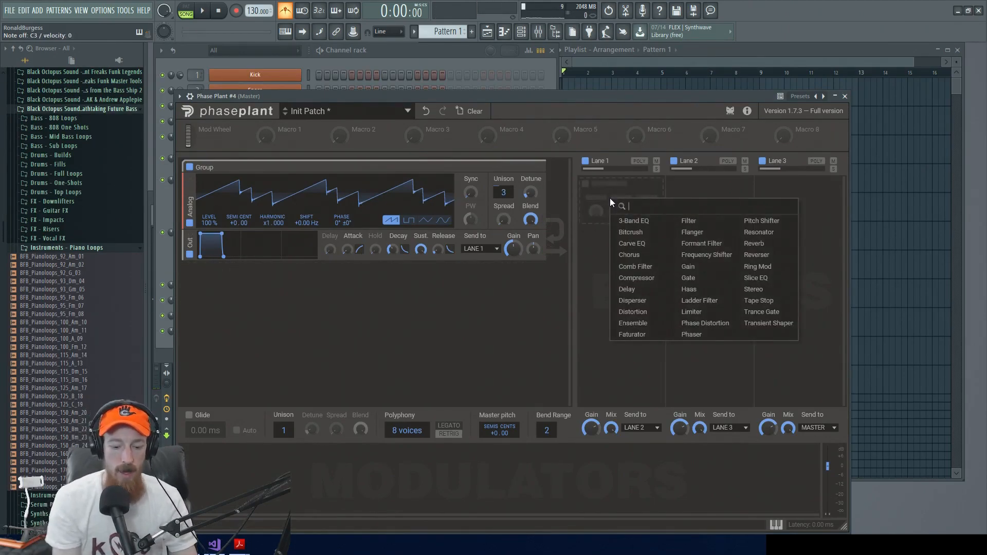
pyautogui.write('filte')
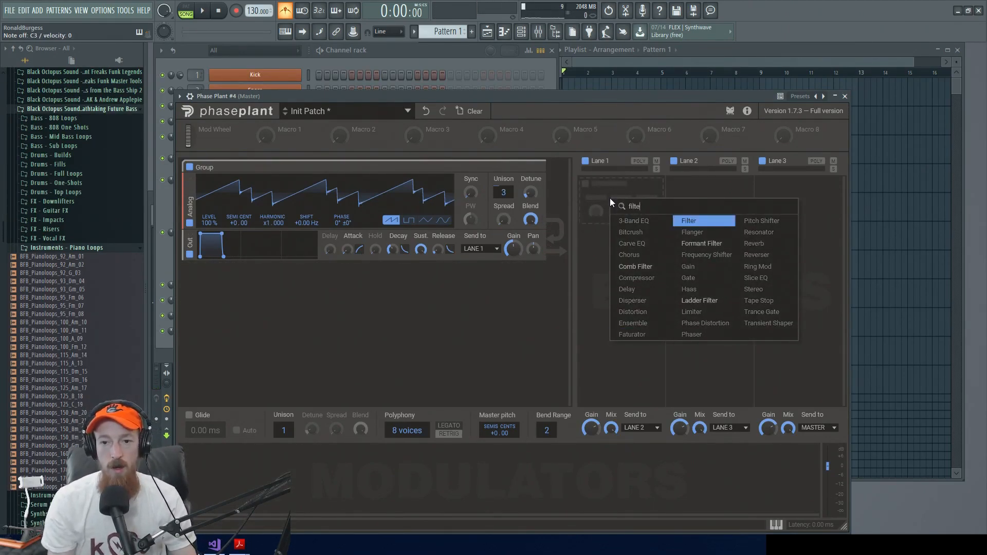
pyautogui.press('Return')
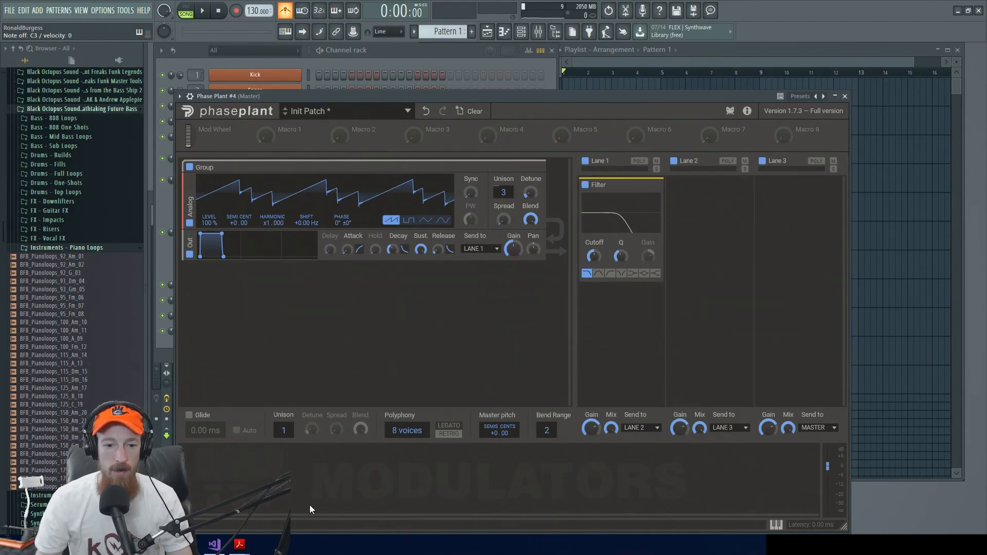
# - Add an Envelope modulator and assign it to the Lane 1 Filter's cutoff, with cutoff about 10.3 kHz and modulation depth -100 %
pyautogui.click(273, 462)
pyautogui.click(292, 466)
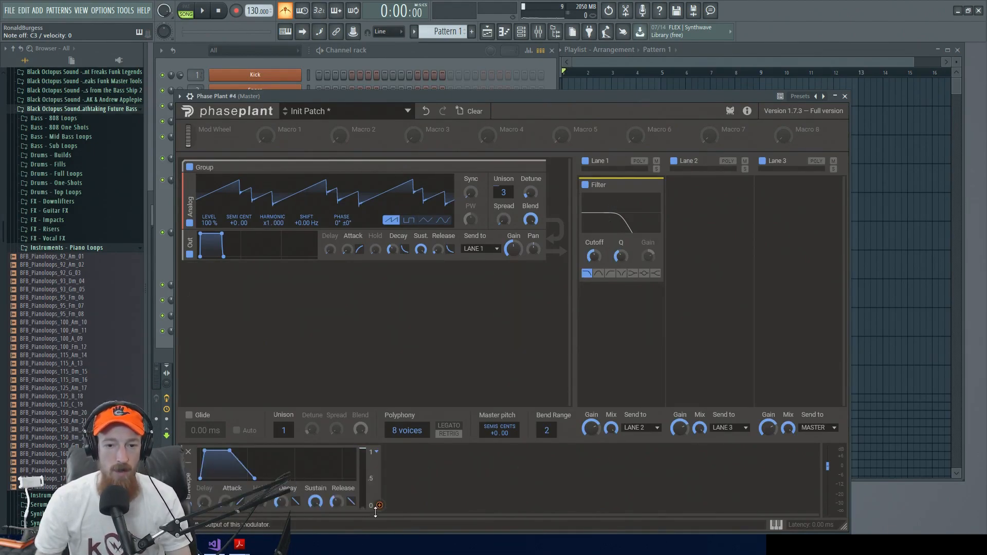
pyautogui.moveTo(588, 302); pyautogui.dragTo(594, 266)
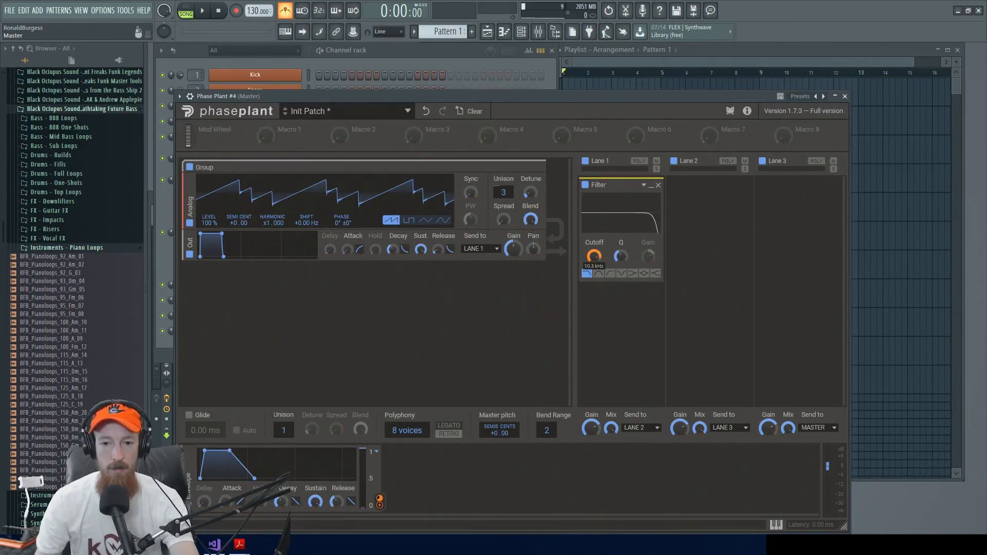
pyautogui.moveTo(595, 266)
pyautogui.moveTo(594, 265); pyautogui.dragTo(593, 350)
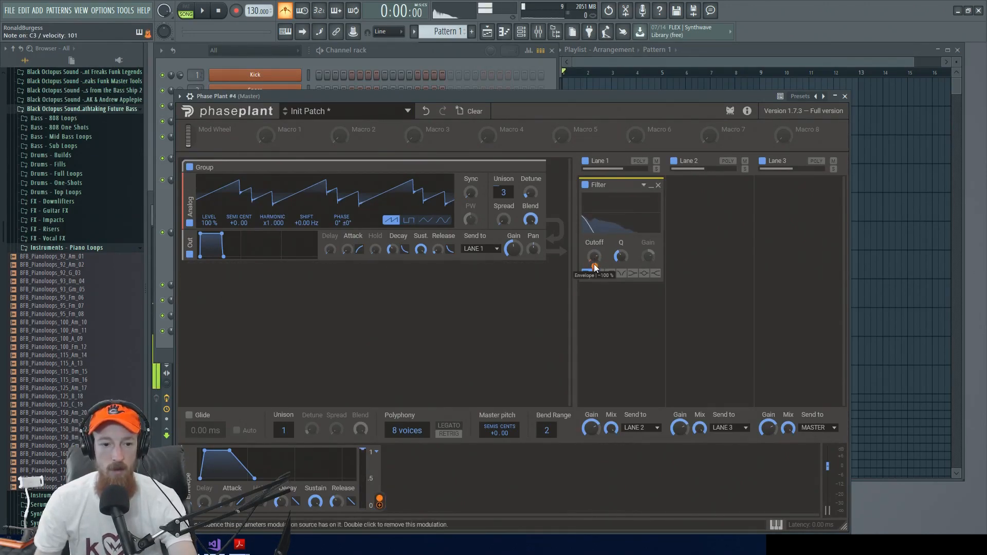
# - Lengthen the Envelope's attack and set the Analog generator's unison to 4 voices
pyautogui.moveTo(225, 502); pyautogui.dragTo(225, 472)
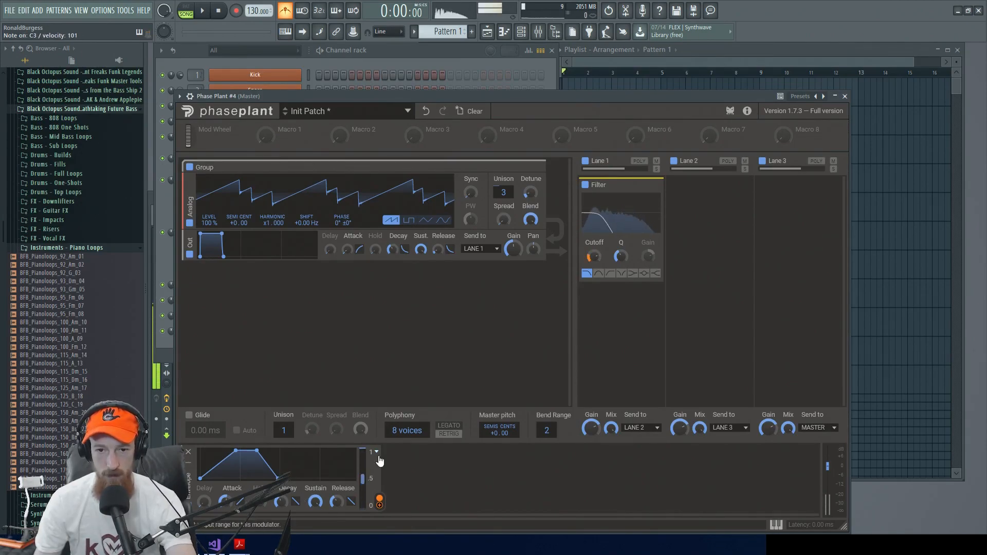
pyautogui.moveTo(504, 198); pyautogui.dragTo(530, 181)
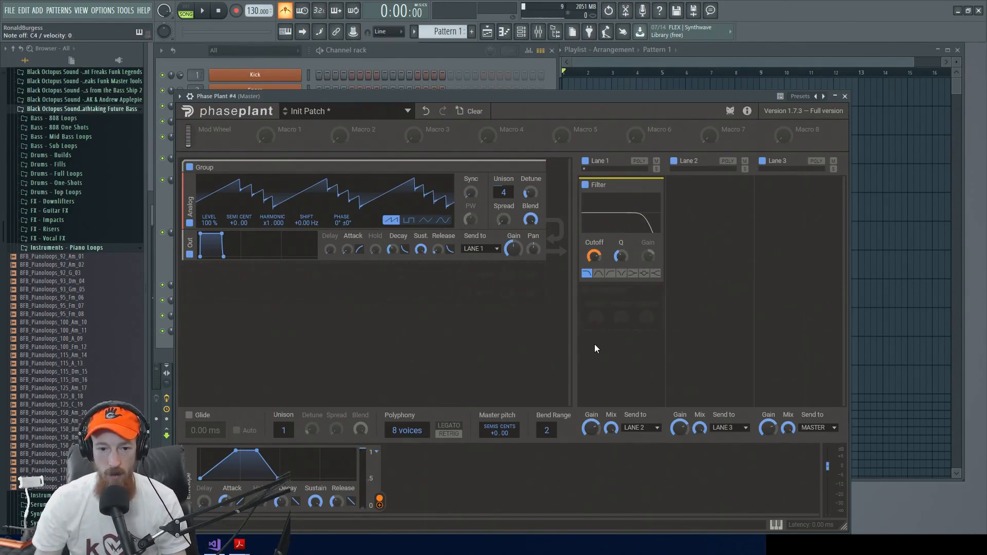
# - Add a Reverb after the Filter in Lane 1
pyautogui.click(625, 314)
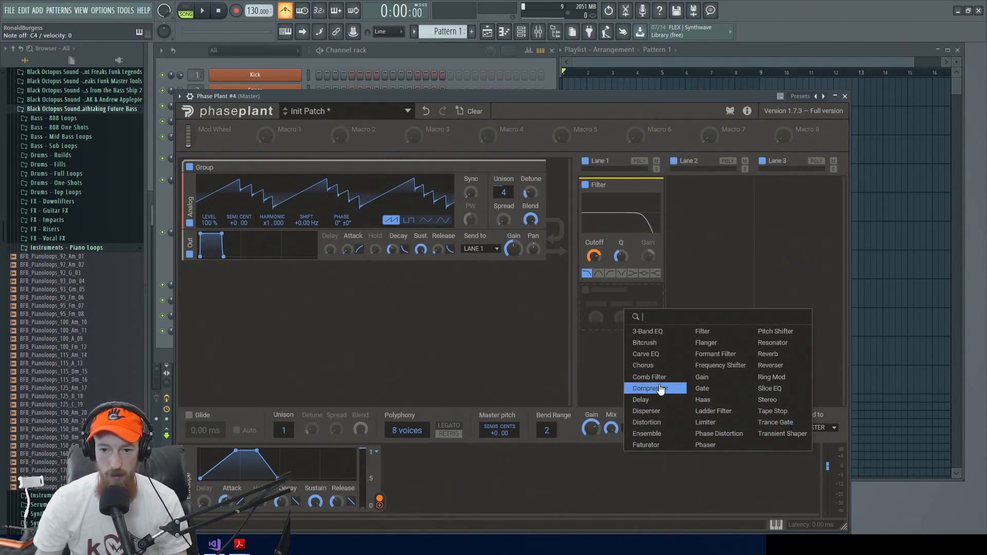
pyautogui.write('rev')
pyautogui.press('Return')
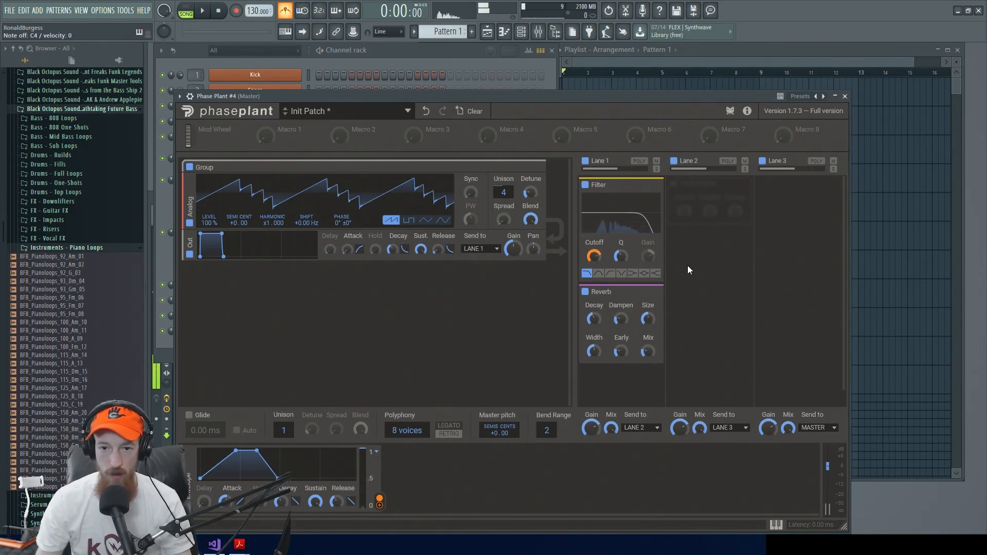
# - Raise the Q of Lane 1's Filter to about 1.39 for a resonant peak at the cutoff
pyautogui.click(650, 187)
pyautogui.click(651, 187)
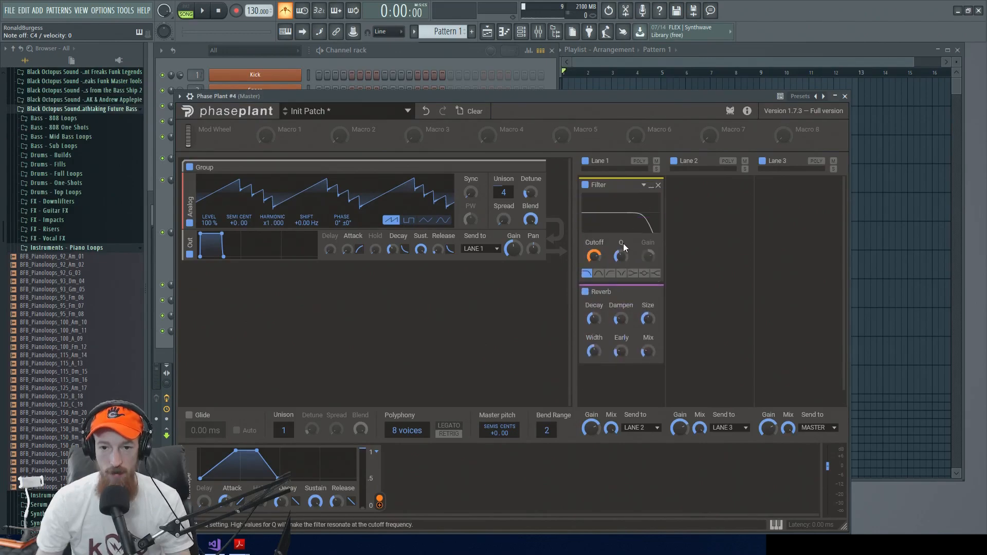
pyautogui.moveTo(621, 256); pyautogui.dragTo(623, 259)
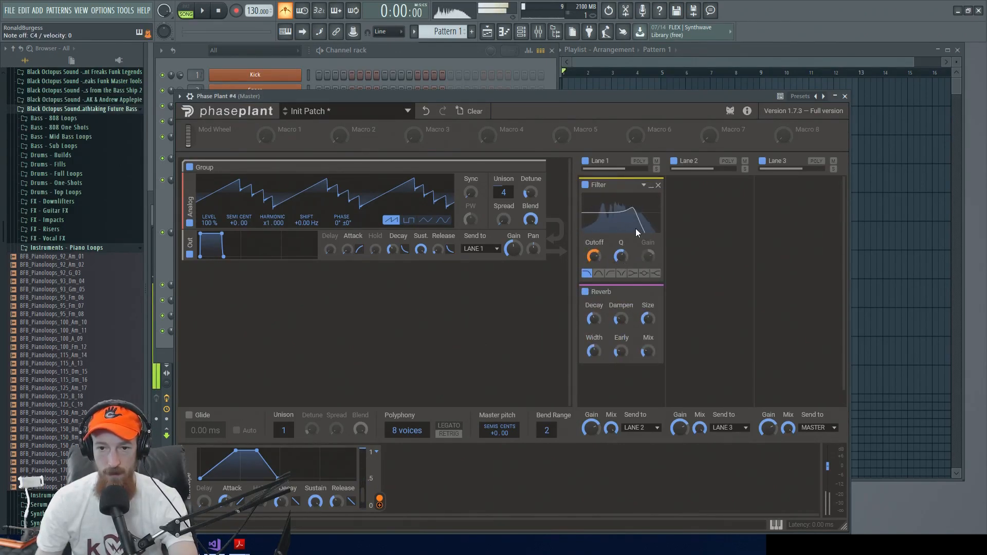
pyautogui.click(621, 256)
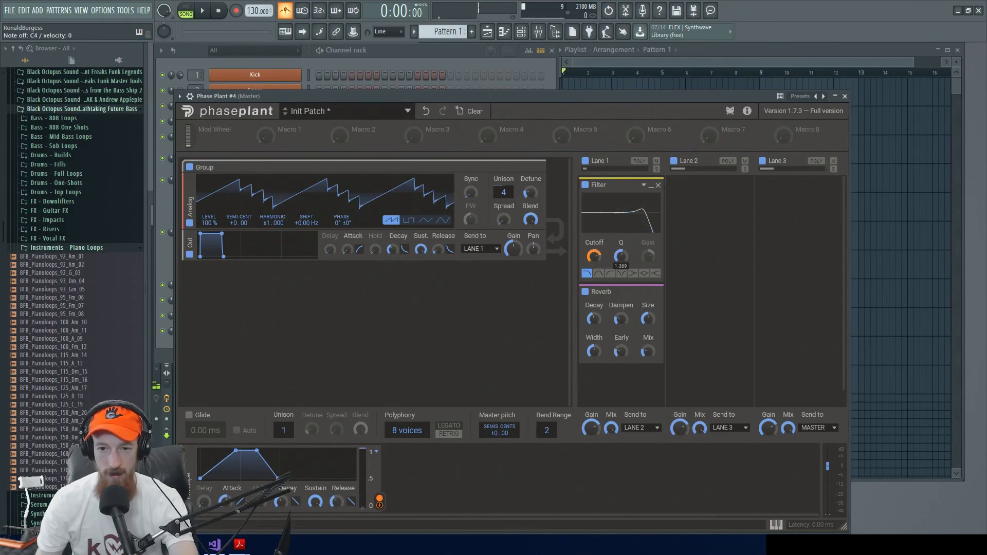
# - Collapse the Filter and Reverb in Lane 1 and add a Distortion after them
pyautogui.click(651, 186)
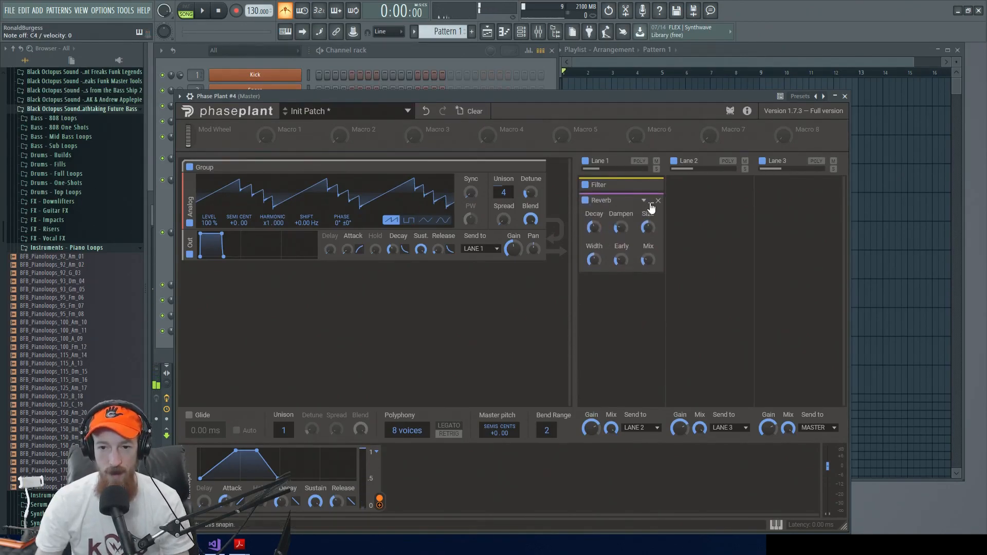
pyautogui.click(651, 202)
pyautogui.click(617, 236)
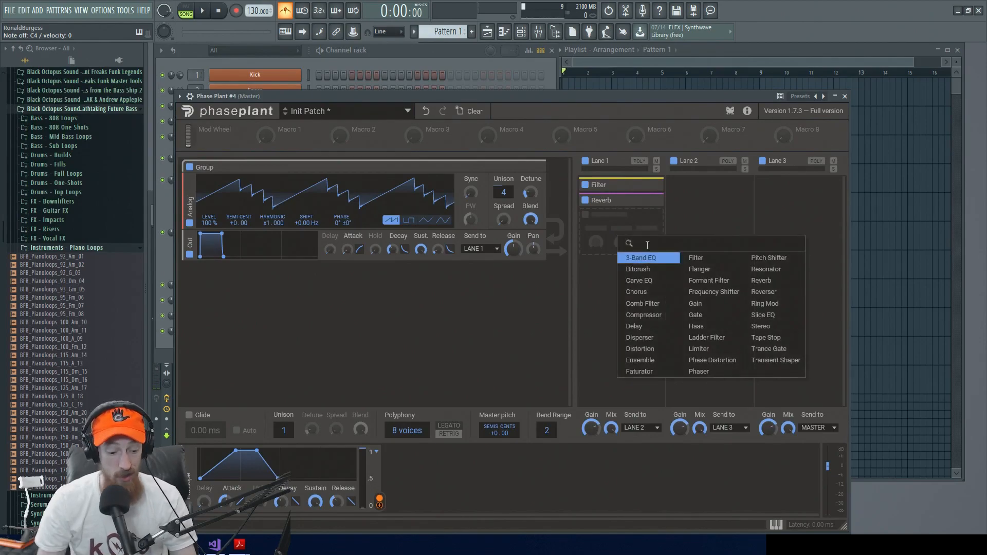
pyautogui.write('f')
pyautogui.press('BackSpace')
pyautogui.write('dist')
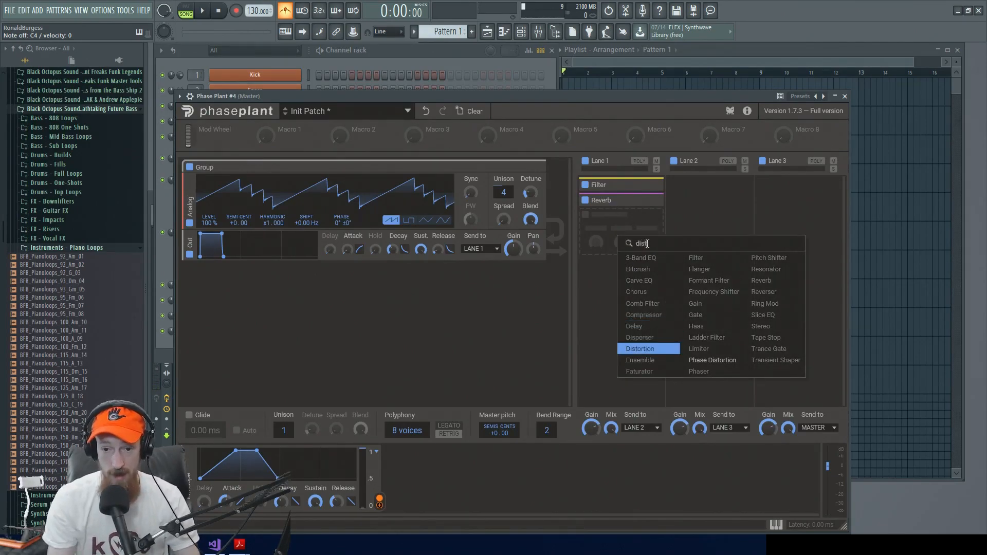
pyautogui.press('Return')
# - Adjust the Distortion's drive, turn its dynamics down to minimum and slightly lower the master output level
pyautogui.moveTo(646, 243)
pyautogui.mouseDown()
pyautogui.moveTo(644, 274)
pyautogui.moveTo(643, 242)
pyautogui.mouseUp()
pyautogui.click(643, 242)
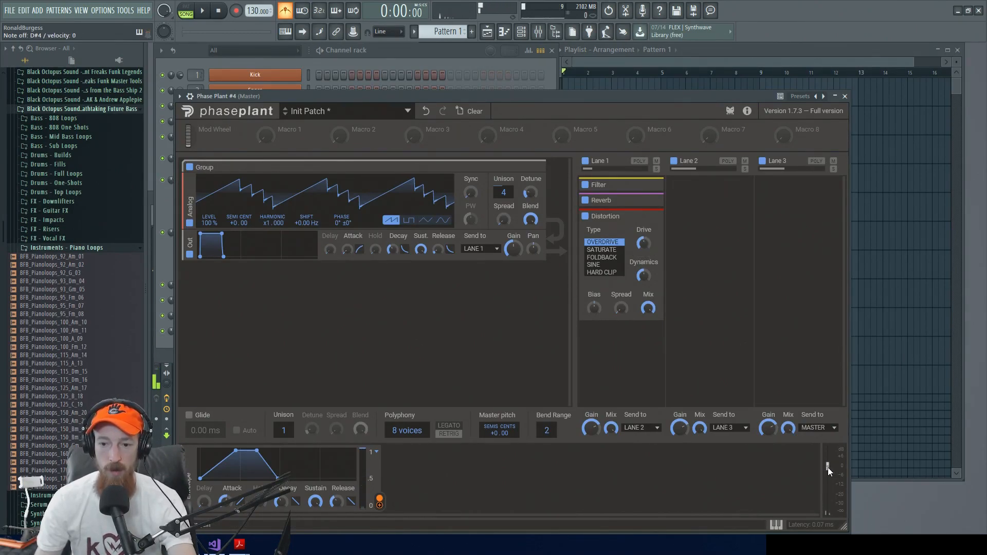
pyautogui.moveTo(828, 467)
pyautogui.mouseDown()
pyautogui.moveTo(827, 483)
pyautogui.moveTo(827, 469)
pyautogui.mouseUp()
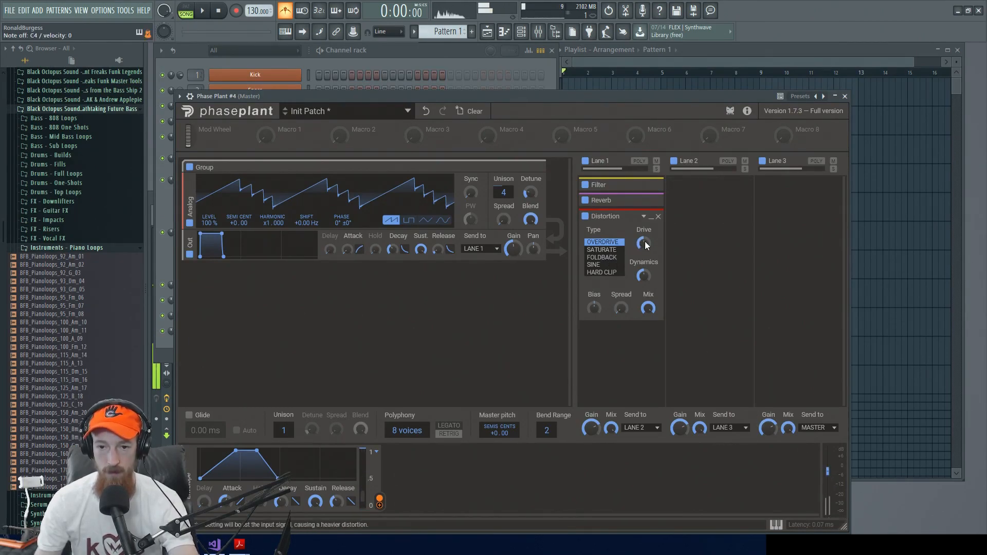
pyautogui.moveTo(643, 271); pyautogui.dragTo(644, 298)
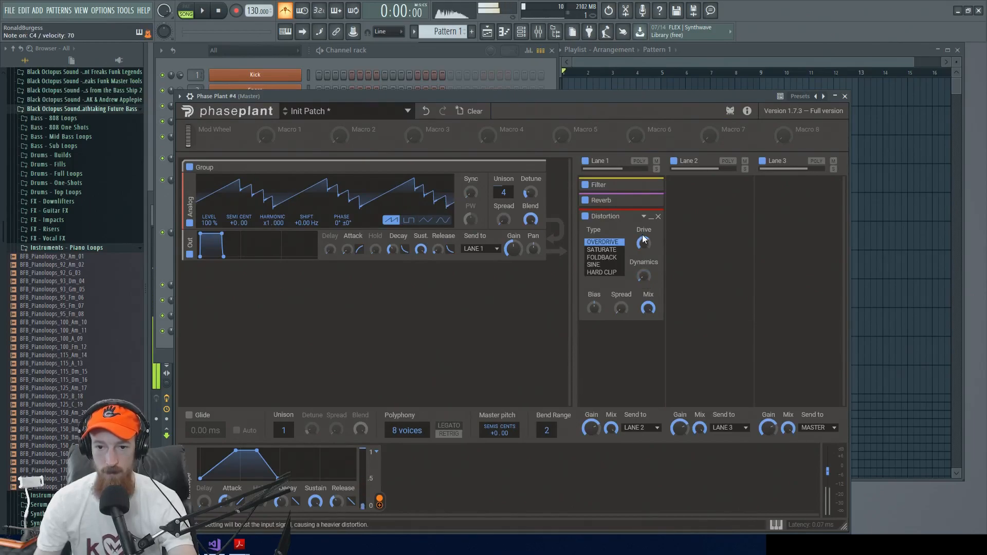
# - Audition the Distortion's Saturate, Foldback, Hard Clip and Overdrive types, settle on Sine and collapse the module
pyautogui.click(603, 250)
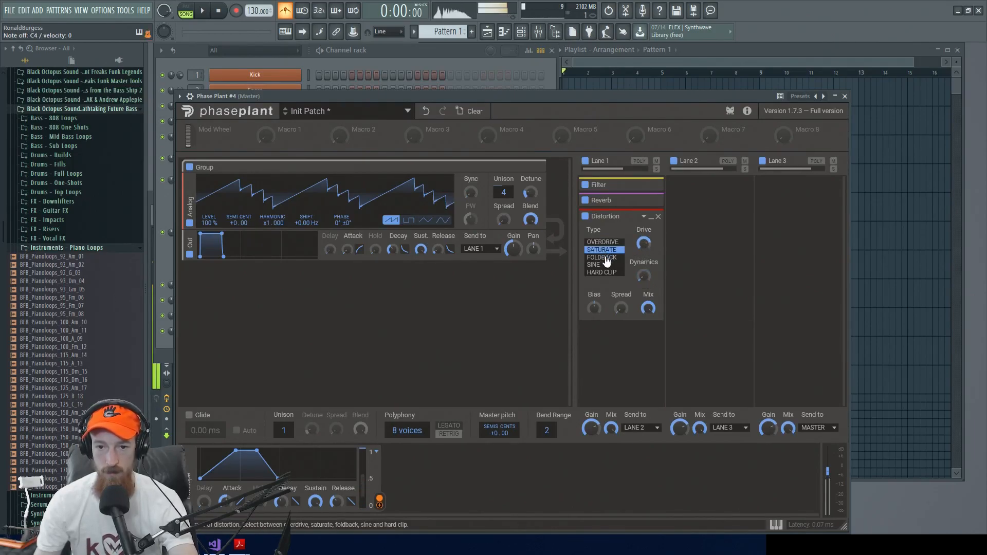
pyautogui.click(603, 257)
pyautogui.click(606, 264)
pyautogui.click(608, 273)
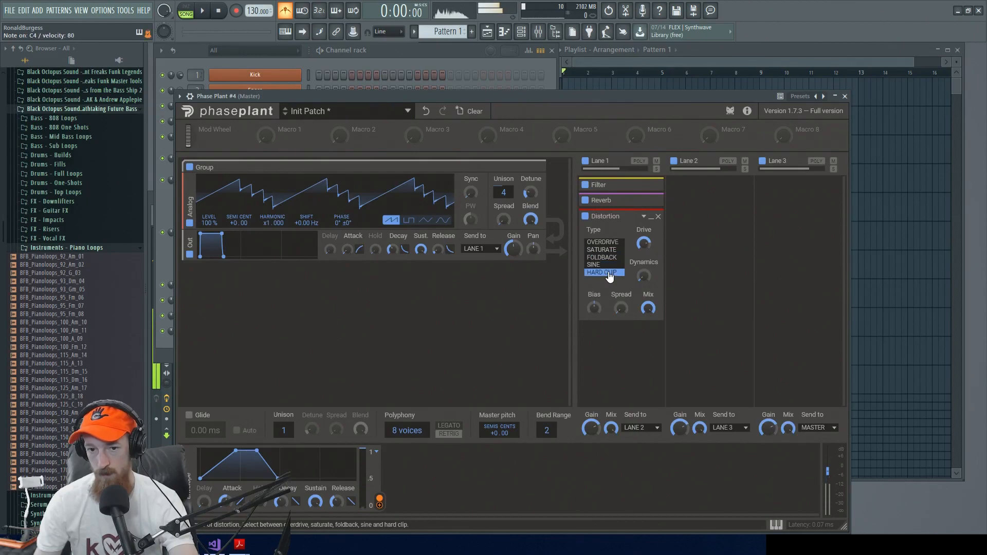
pyautogui.click(608, 265)
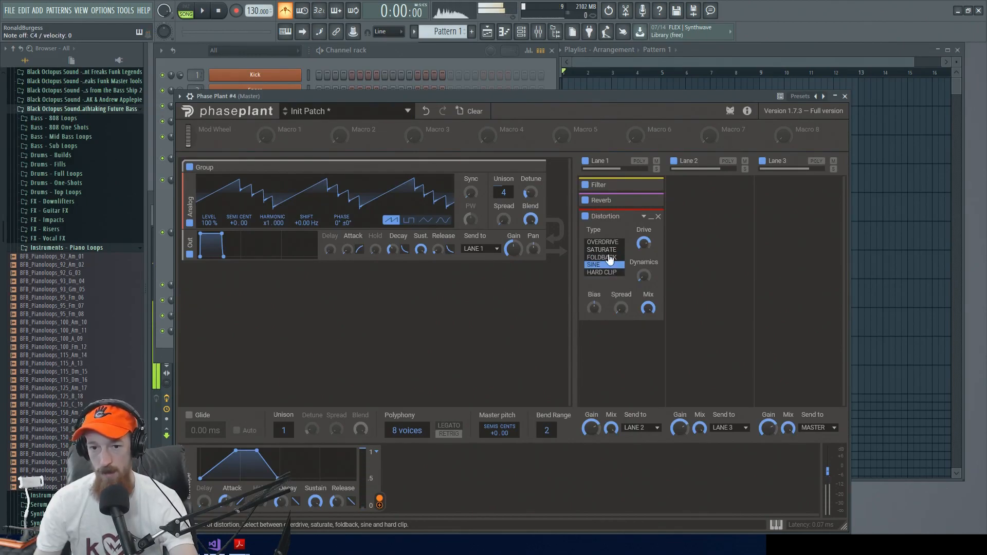
pyautogui.moveTo(645, 245)
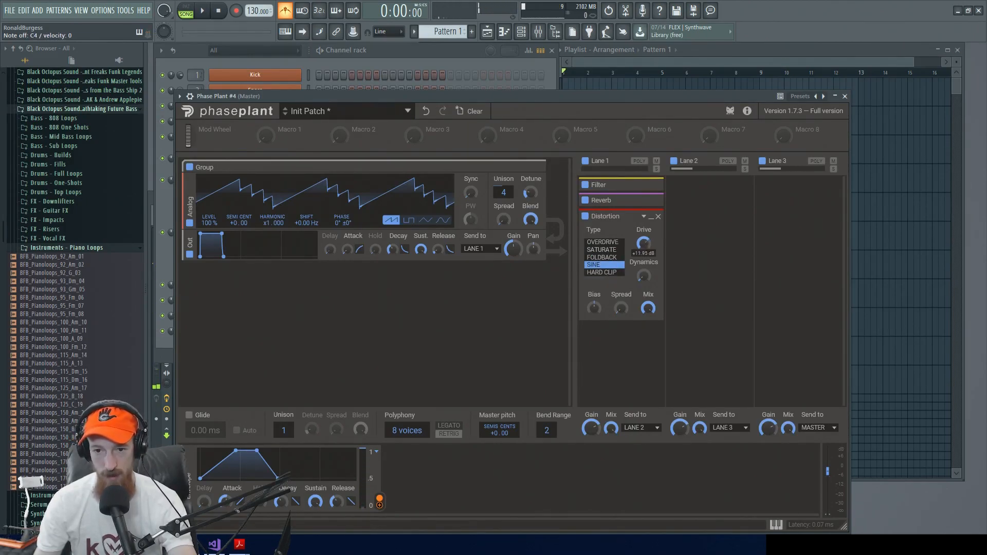
pyautogui.click(605, 242)
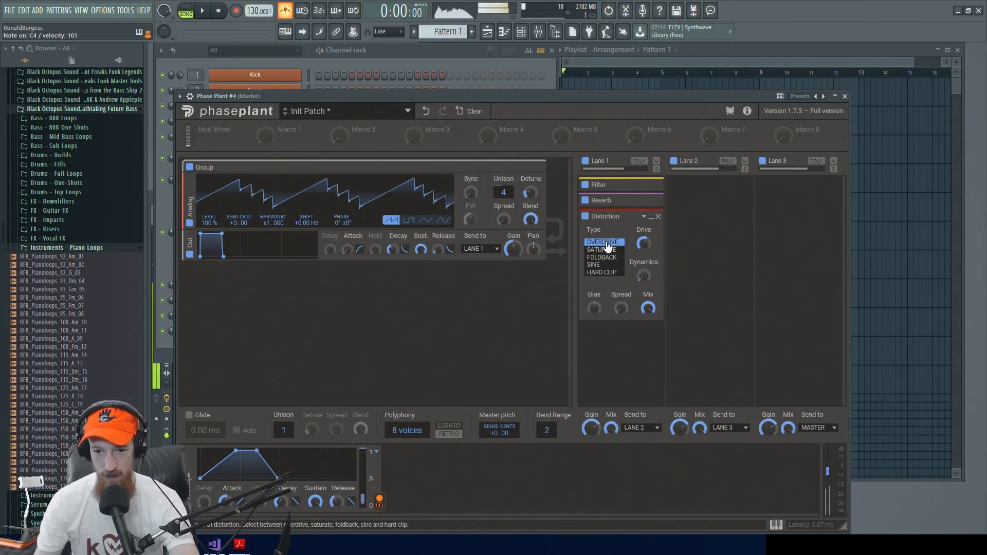
pyautogui.click(596, 265)
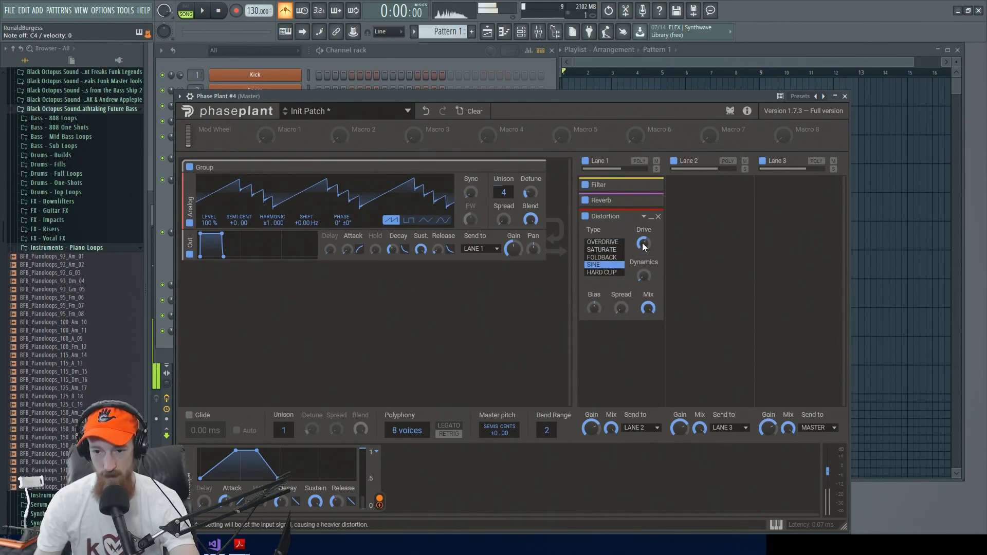
pyautogui.click(651, 217)
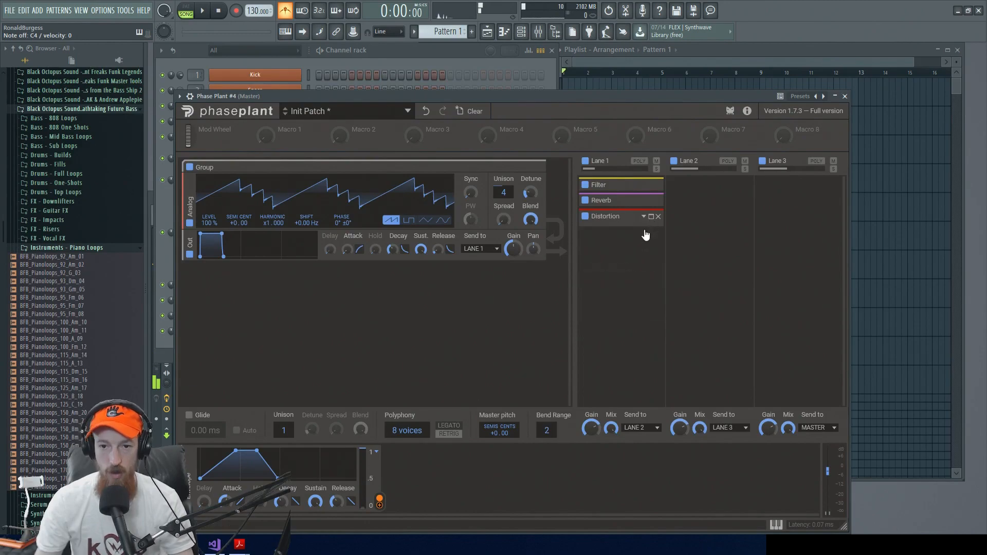
# - Add a 3-Band EQ after Lane 1's Distortion with lows at -16 dB, mids at about +4.3 dB and a slightly lower low crossover
pyautogui.click(615, 258)
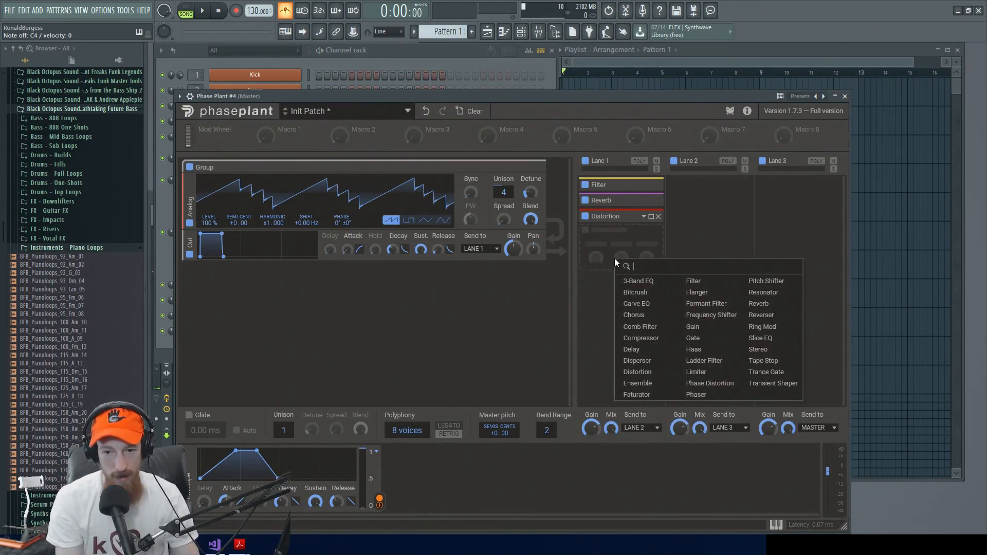
pyautogui.press('Down')
pyautogui.press('Up')
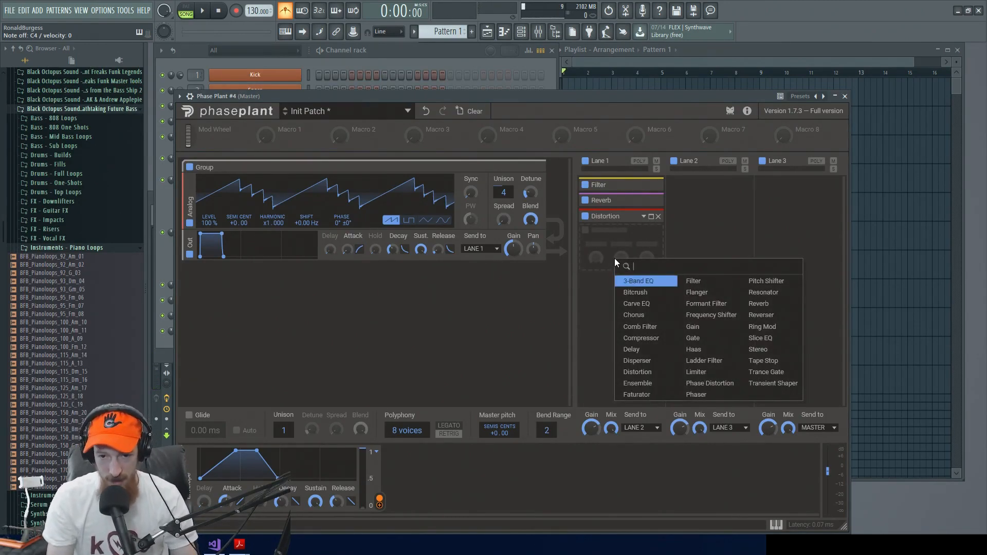
pyautogui.press('Escape')
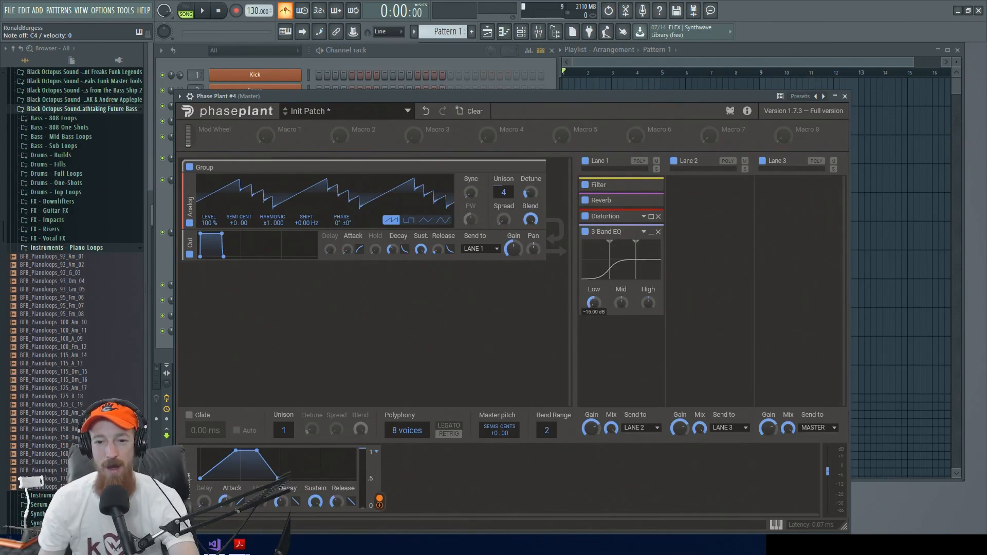
pyautogui.moveTo(621, 303); pyautogui.dragTo(621, 297)
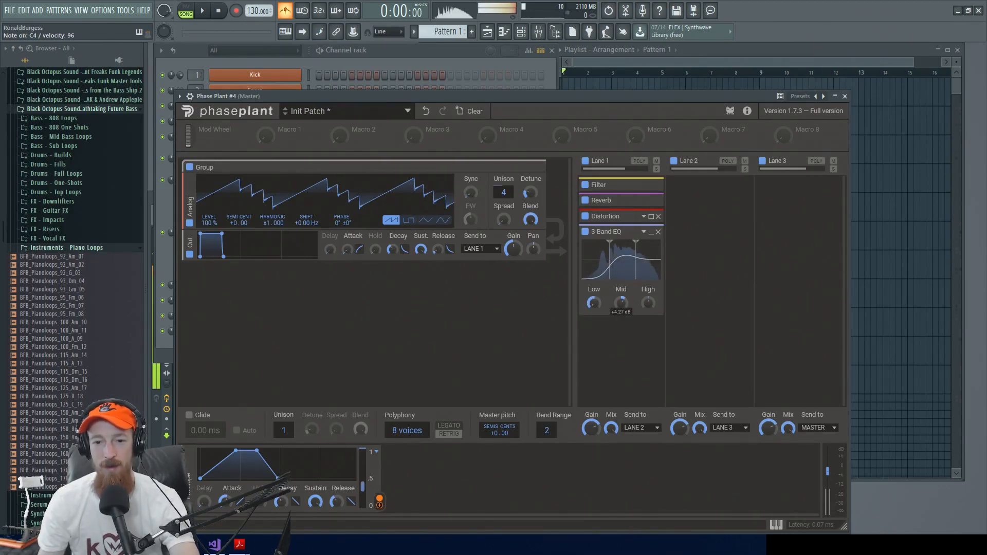
pyautogui.moveTo(609, 242); pyautogui.dragTo(605, 245)
# - Add an LFO and assign it to the 3-Band EQ's low crossover frequency, keeping Retrigger on
pyautogui.click(416, 473)
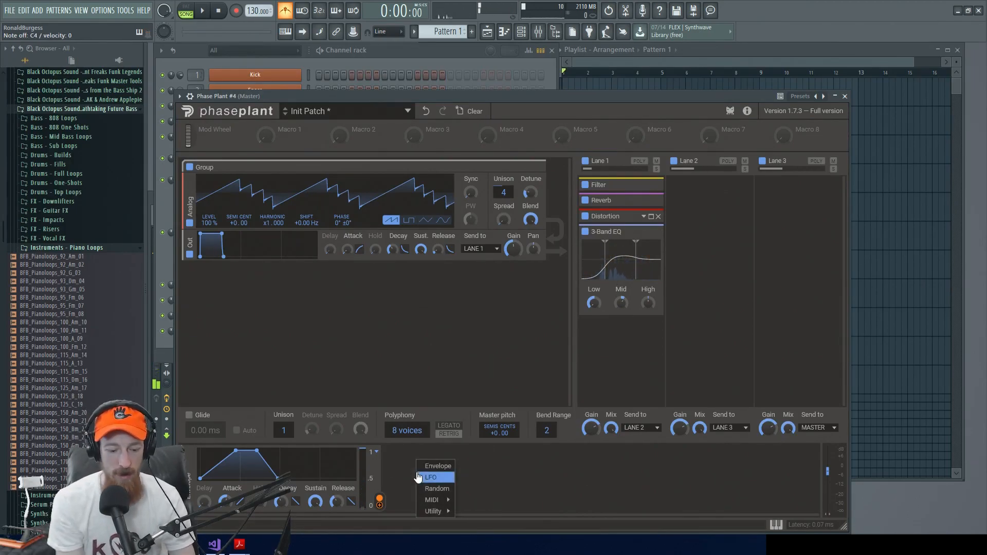
pyautogui.click(418, 477)
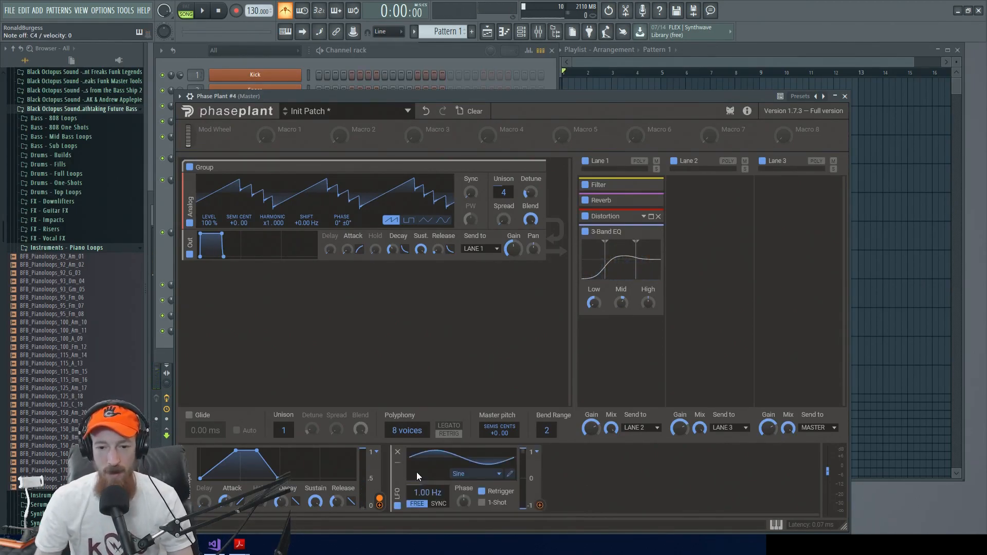
pyautogui.click(540, 505)
pyautogui.click(602, 282)
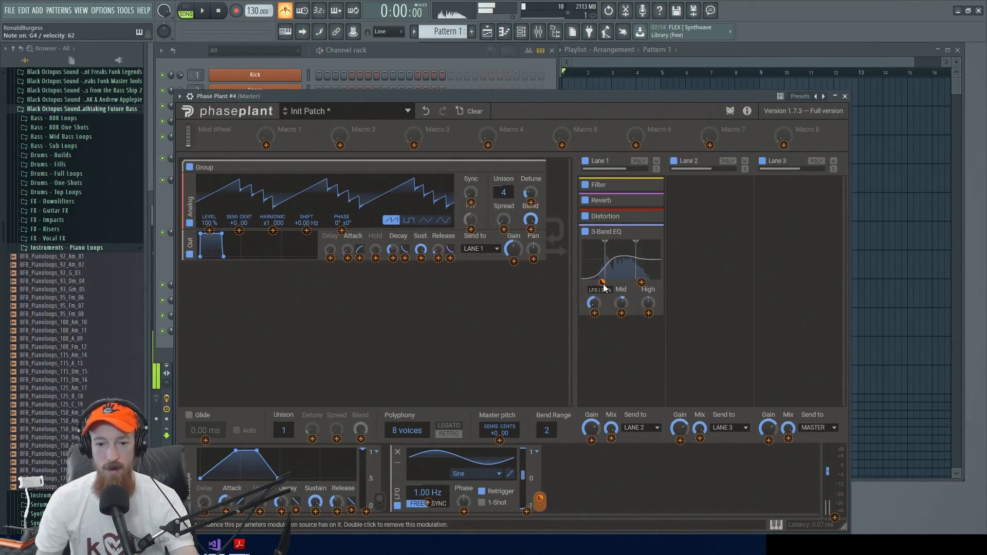
pyautogui.click(626, 496)
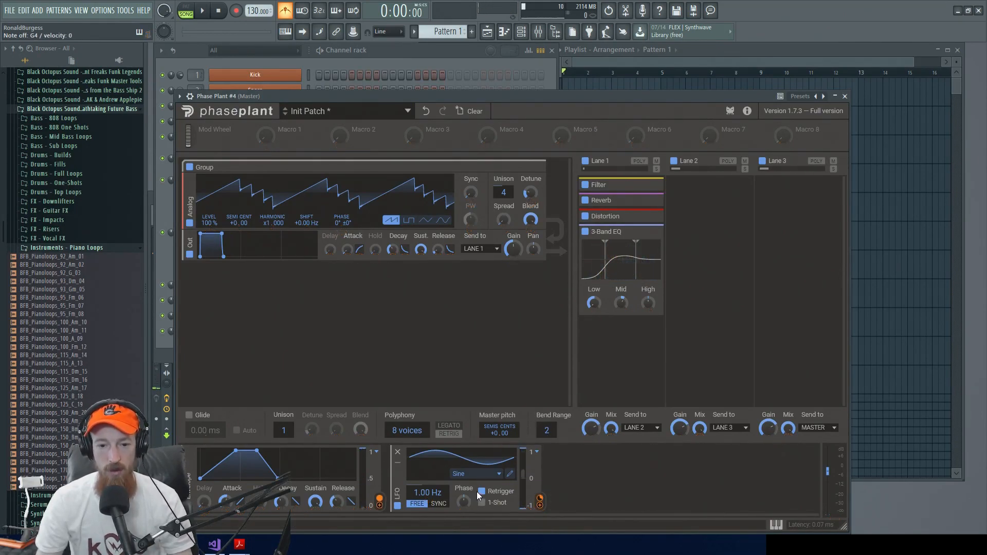
pyautogui.click(480, 492)
pyautogui.click(483, 493)
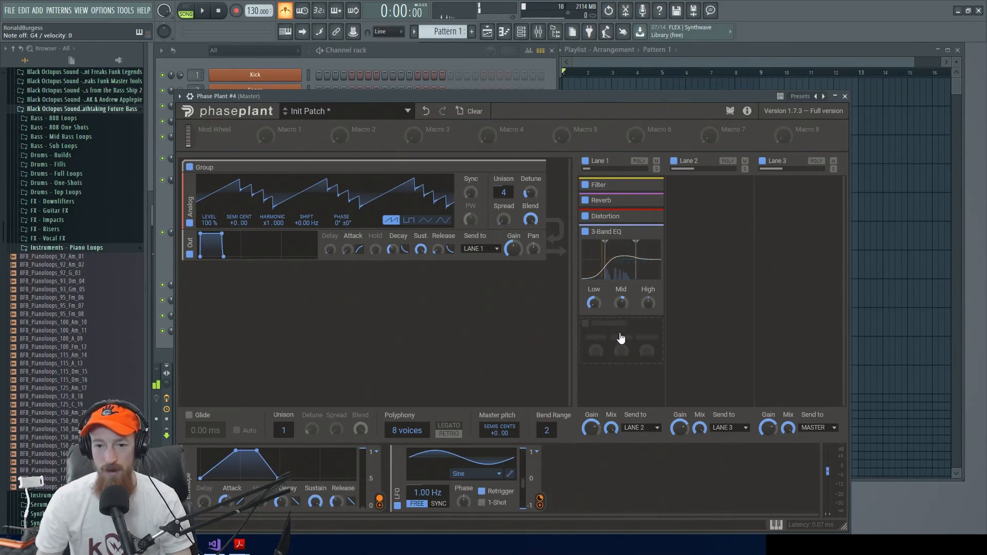
# - Add a Disperser after the 3-Band EQ in Lane 1 and set its frequency to about 1.32 kHz
pyautogui.click(621, 352)
pyautogui.write('dis')
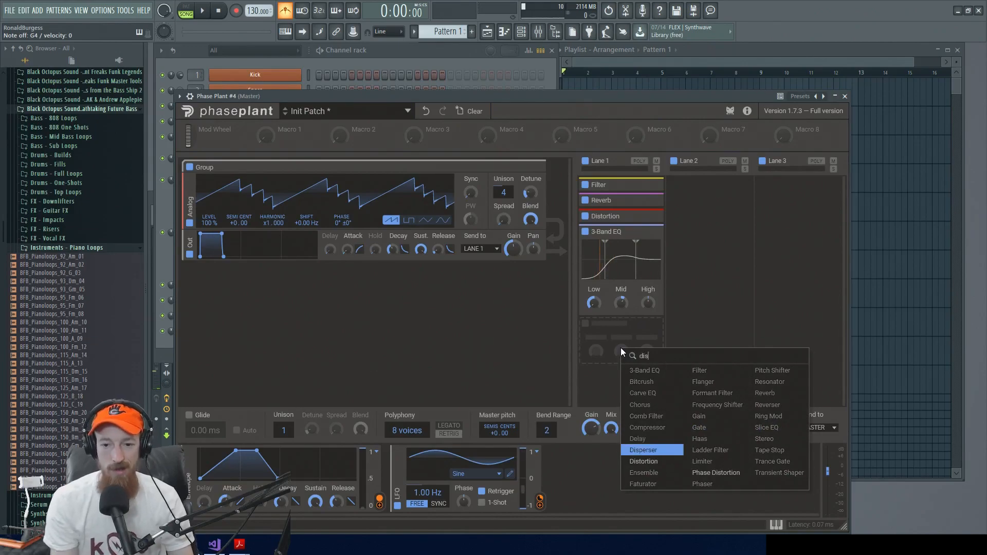
pyautogui.press('Return')
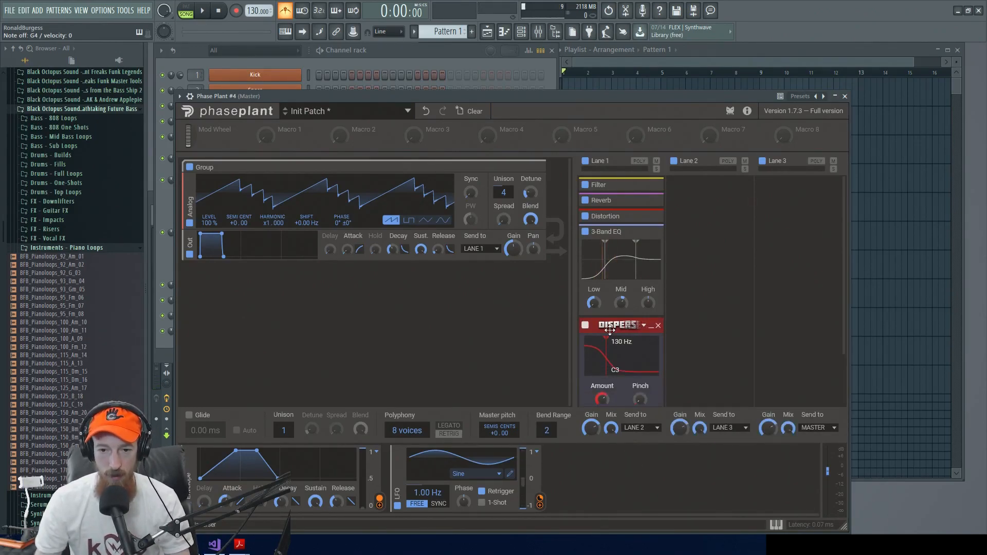
pyautogui.moveTo(606, 341); pyautogui.dragTo(632, 342)
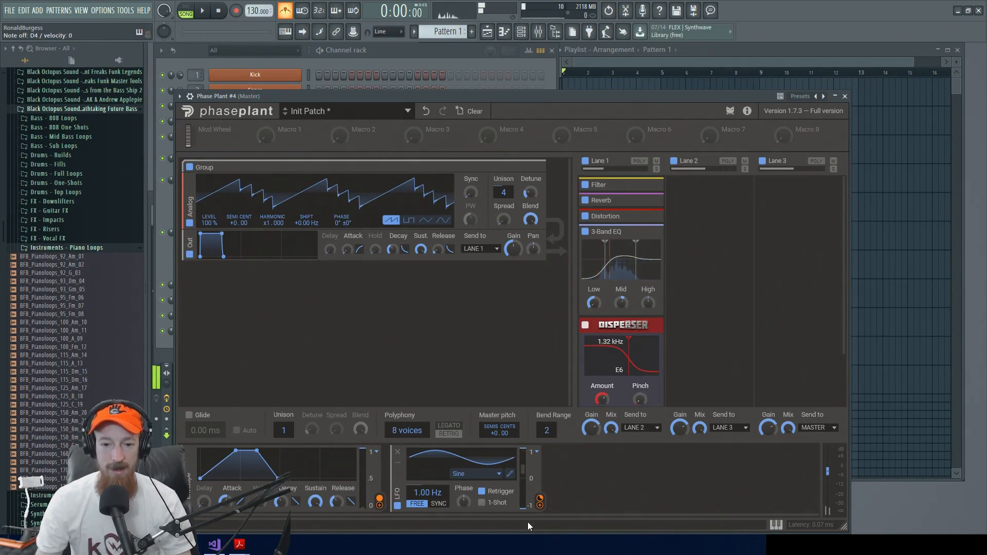
# - Assign the existing LFO to modulate the Disperser's frequency
pyautogui.click(539, 506)
pyautogui.click(621, 379)
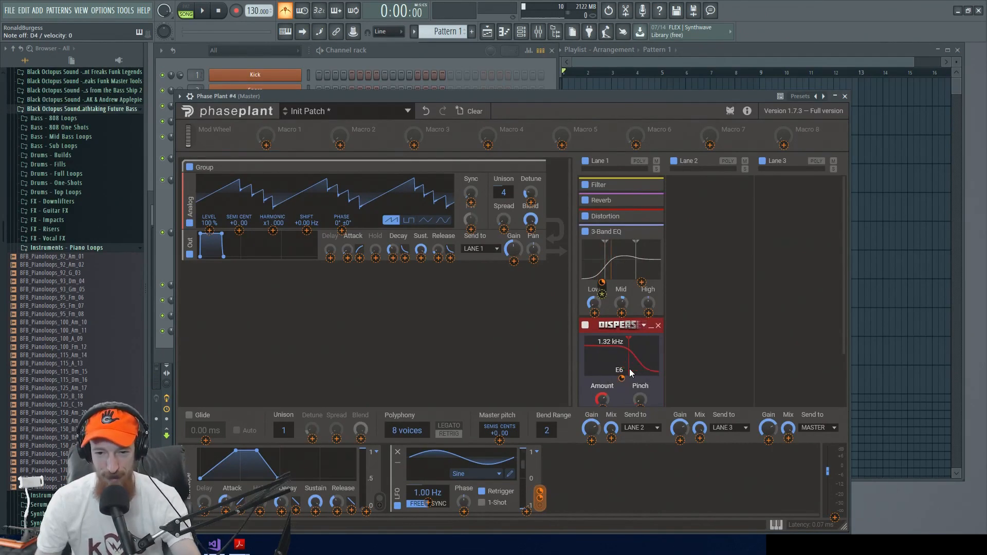
pyautogui.click(684, 363)
pyautogui.scroll(-3, 717, 332)
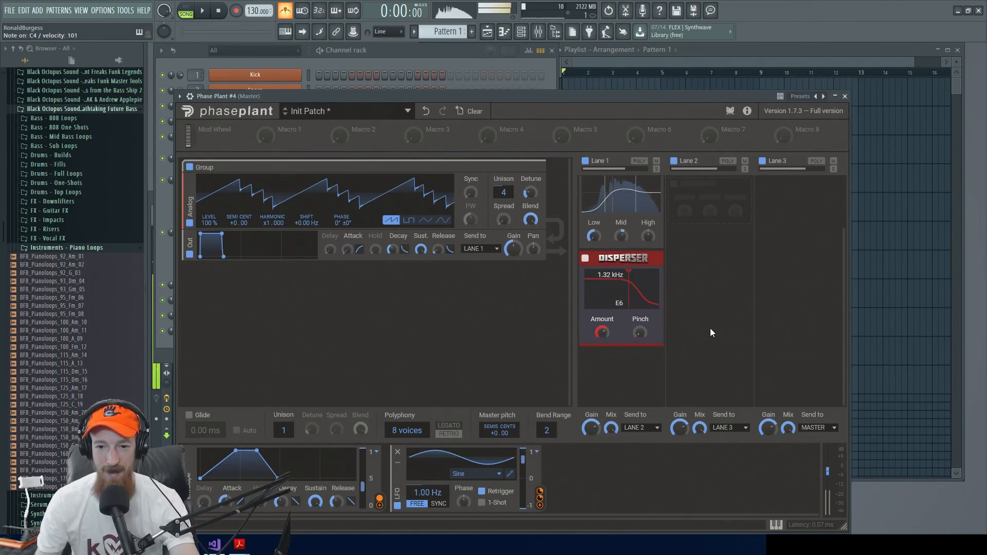
pyautogui.moveTo(621, 313); pyautogui.dragTo(621, 330)
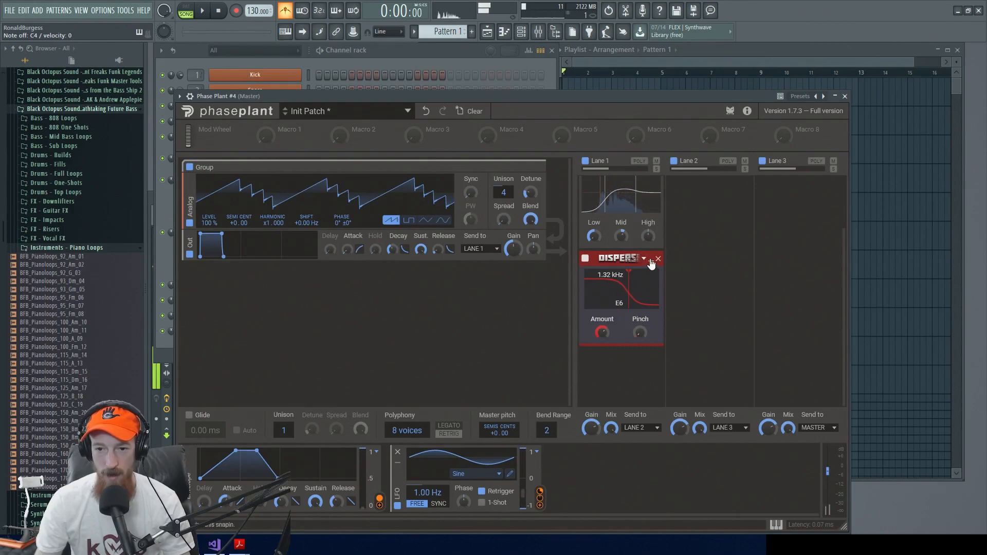
# - Collapse the Disperser and 3-Band EQ, and move the Reverb from Lane 1 to Lane 3
pyautogui.click(652, 258)
pyautogui.click(649, 237)
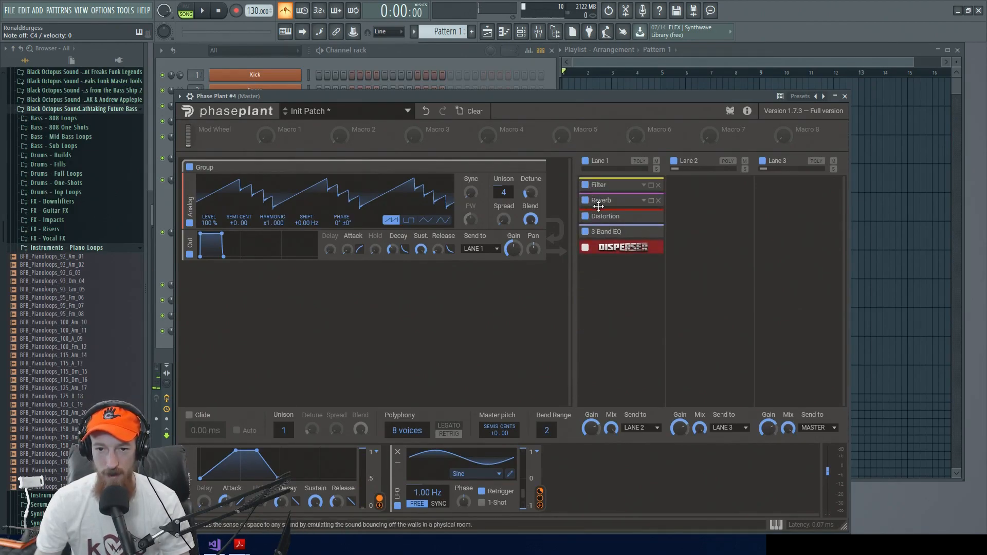
pyautogui.moveTo(599, 200); pyautogui.dragTo(763, 229)
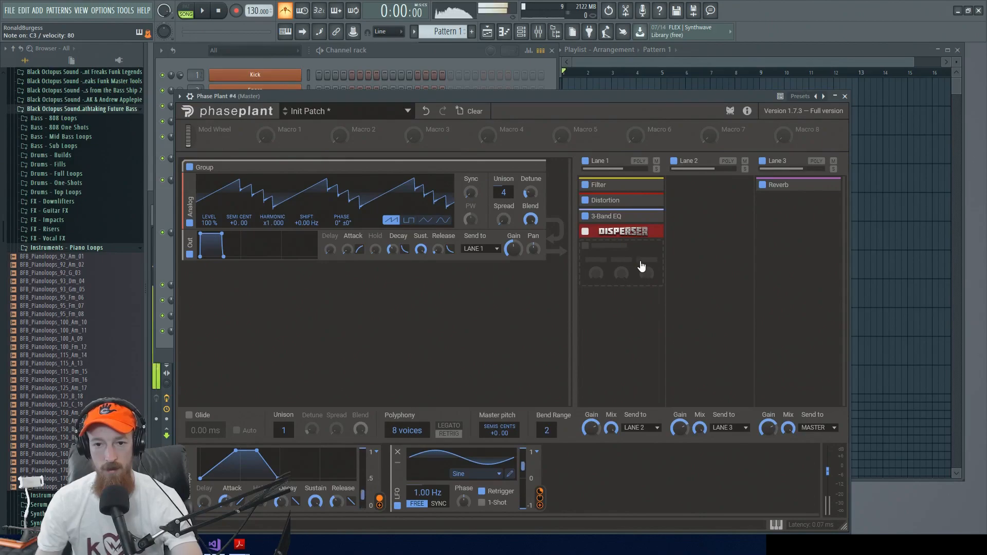
# - Add a Filter after the Disperser in Lane 1, switch it to the notch shape and lower its cutoff
pyautogui.click(621, 277)
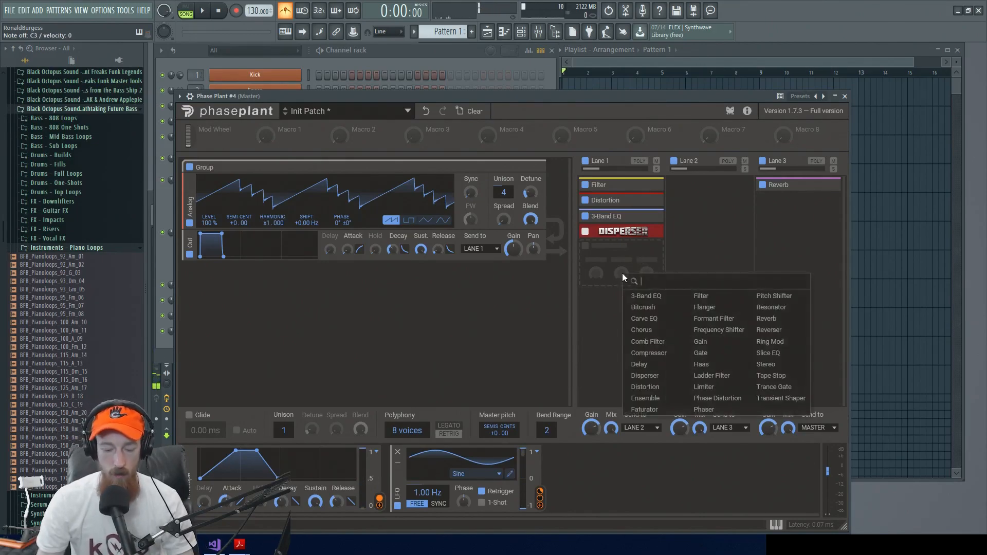
pyautogui.write('filter')
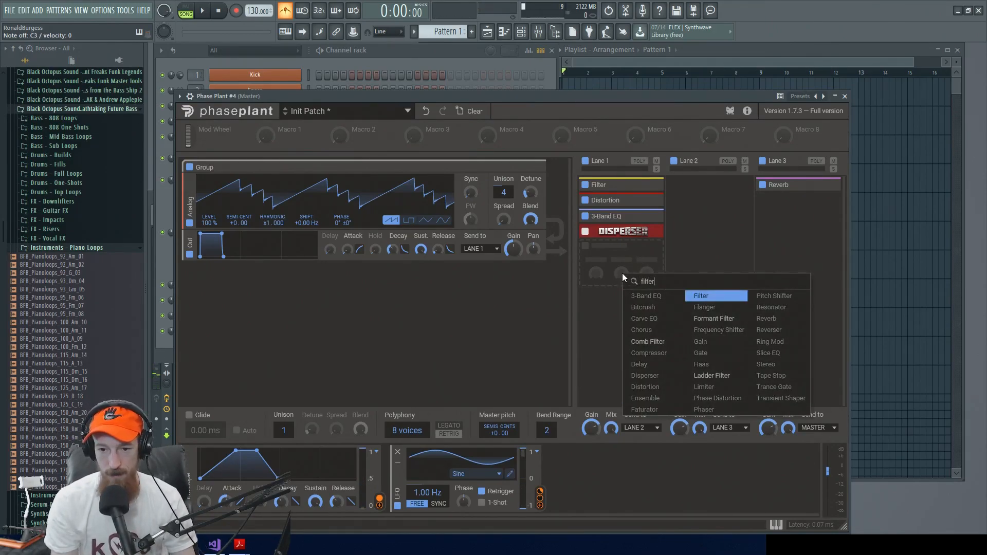
pyautogui.press('Return')
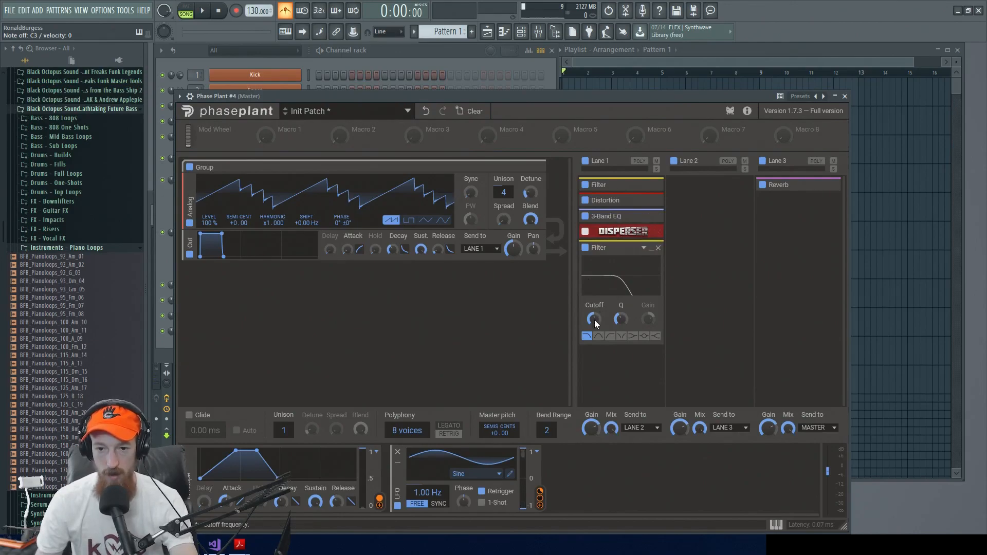
pyautogui.click(609, 335)
pyautogui.click(622, 336)
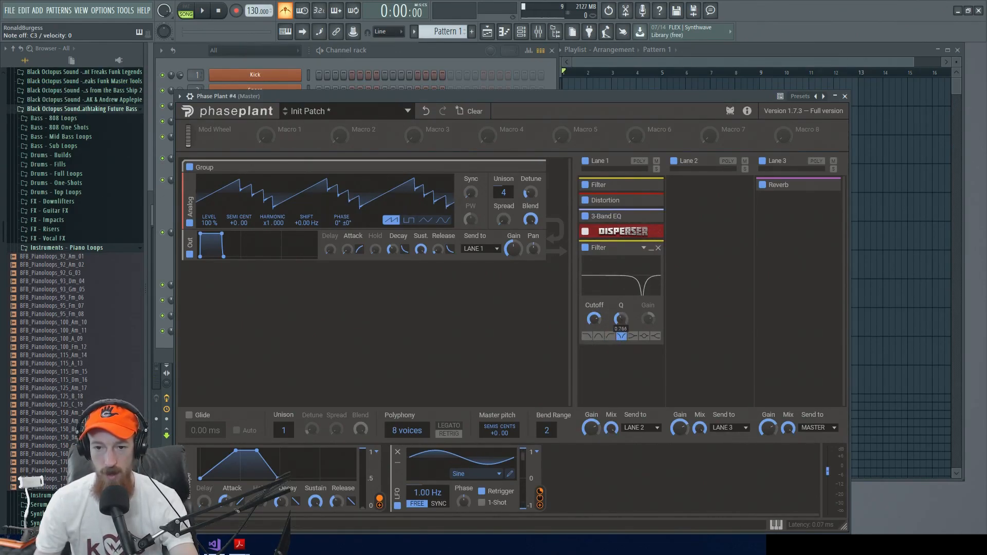
pyautogui.moveTo(594, 319); pyautogui.dragTo(593, 347)
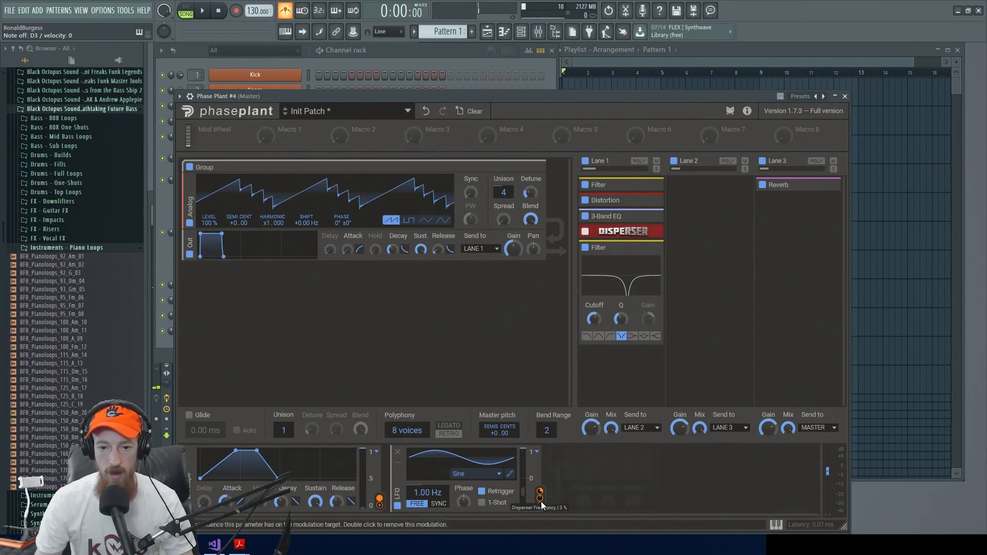
# - Add a Random modulator, assign it to the notch Filter's cutoff and set its rate to 1.07 Hz
pyautogui.click(570, 483)
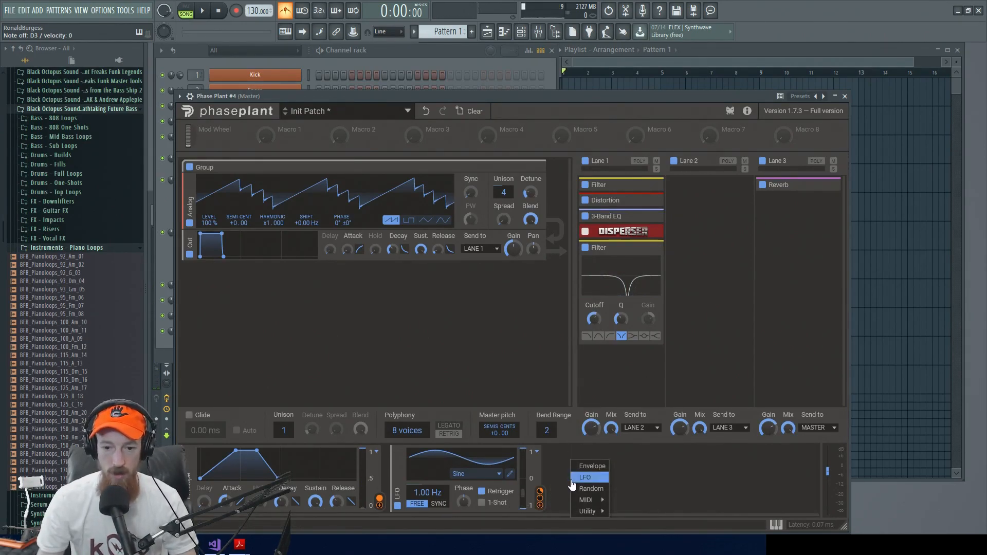
pyautogui.click(585, 489)
pyautogui.moveTo(699, 506); pyautogui.dragTo(593, 320)
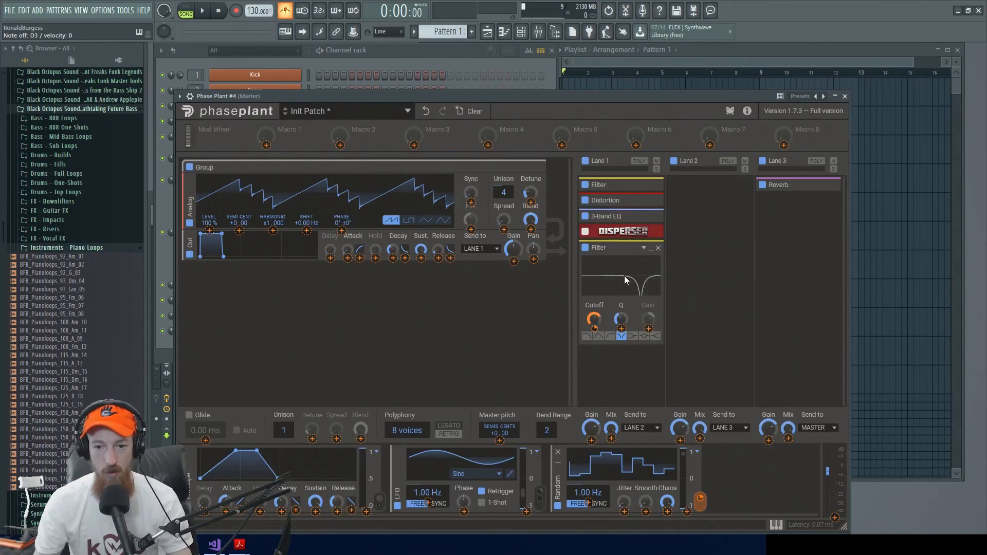
pyautogui.click(621, 496)
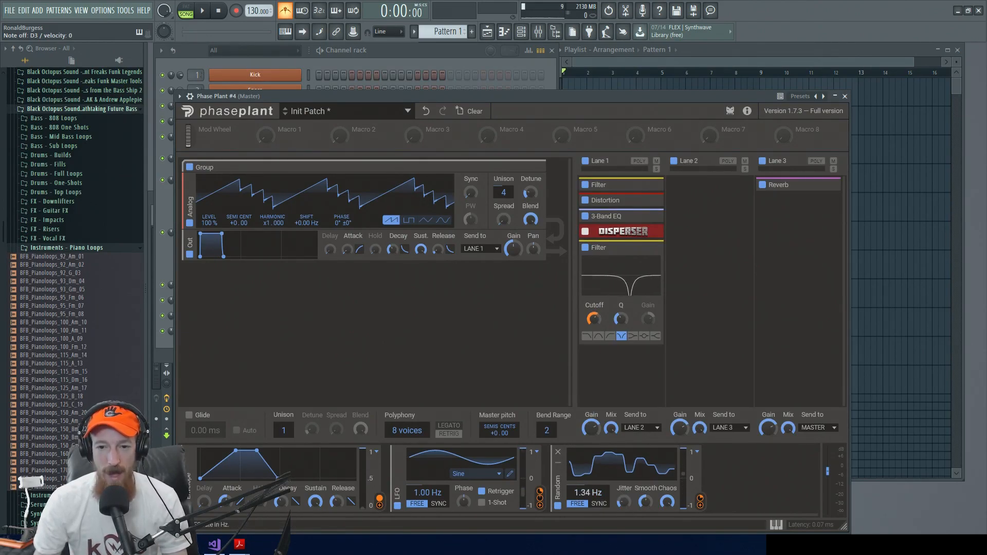
pyautogui.moveTo(587, 492); pyautogui.dragTo(587, 509)
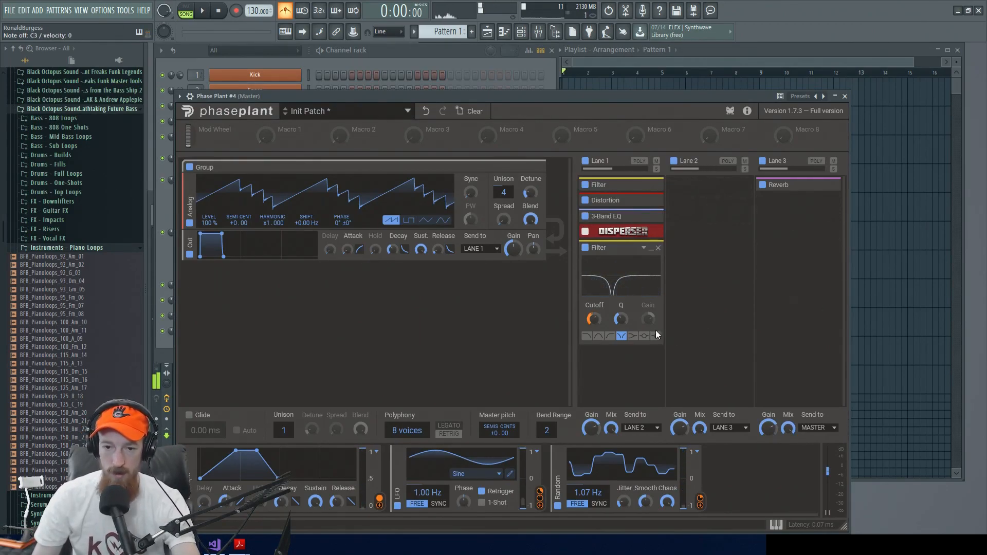
# - Raise the notch Filter's Q for a narrower dip and duplicate the Filter directly below it in Lane 1
pyautogui.moveTo(621, 319)
pyautogui.mouseDown()
pyautogui.moveTo(621, 307)
pyautogui.moveTo(624, 322)
pyautogui.mouseUp()
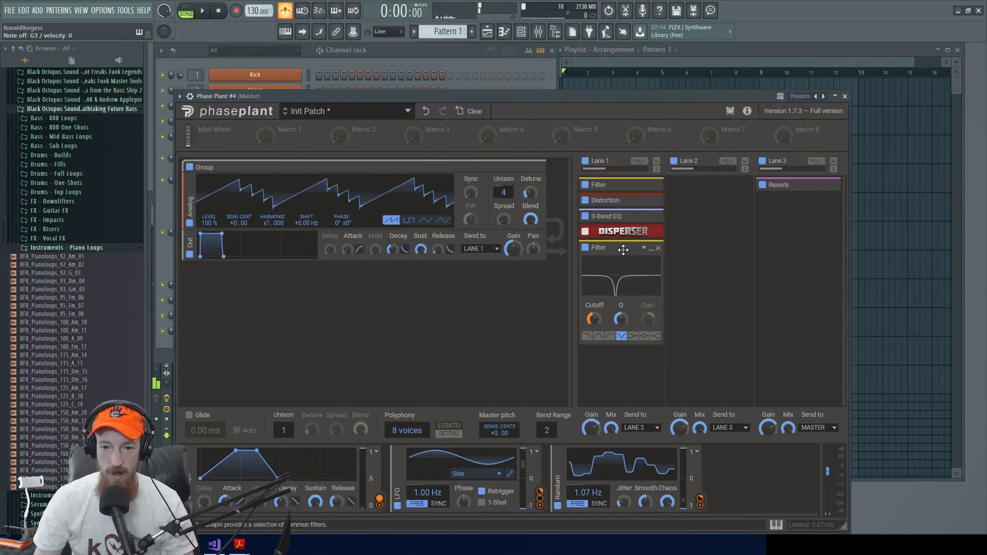
pyautogui.moveTo(623, 250); pyautogui.dragTo(622, 342)
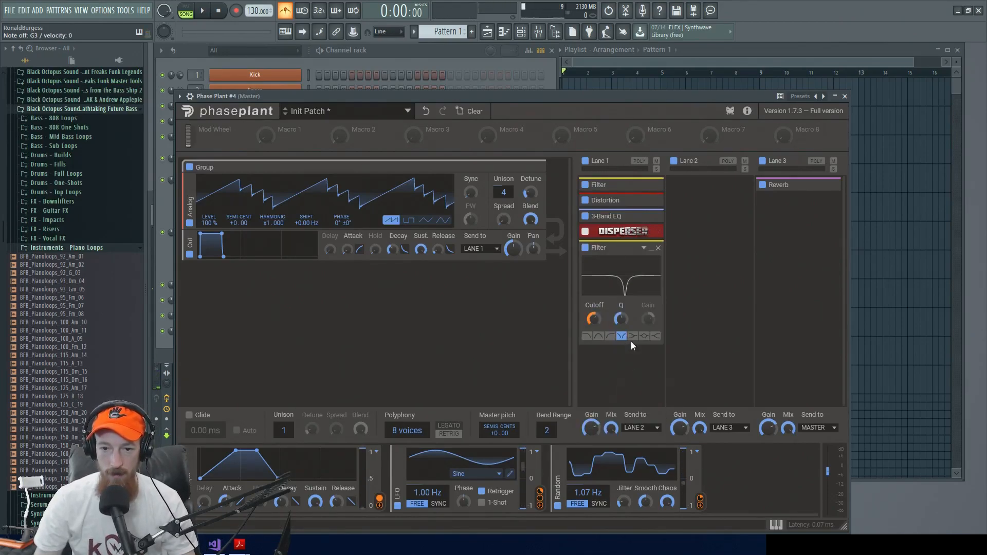
pyautogui.moveTo(622, 249); pyautogui.dragTo(621, 358)
pyautogui.scroll(-3, 754, 341)
pyautogui.scroll(3, 631, 255)
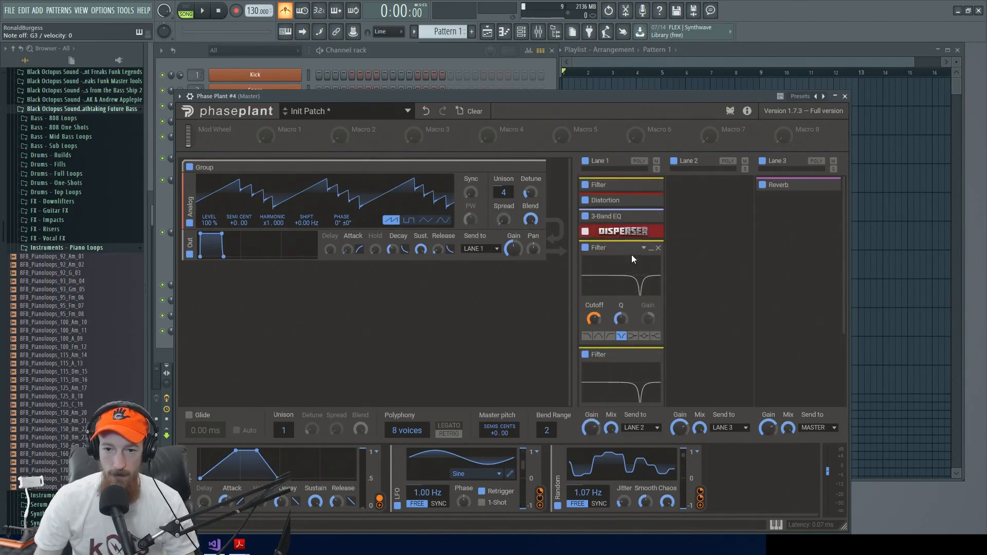
# - Adjust the duplicated notch Filter's cutoff and leave both notch Filters collapsed in Lane 1
pyautogui.click(651, 249)
pyautogui.moveTo(594, 335); pyautogui.dragTo(594, 326)
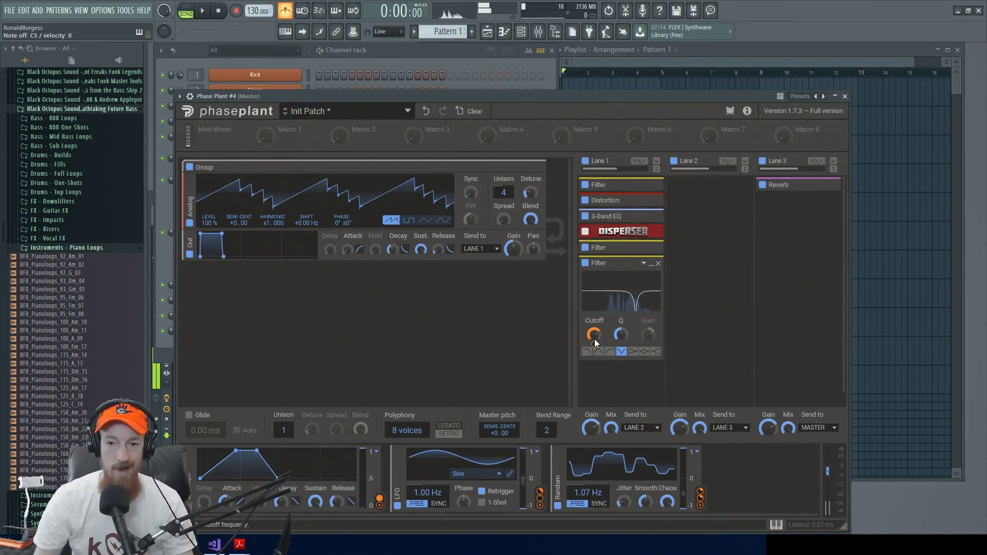
pyautogui.click(652, 267)
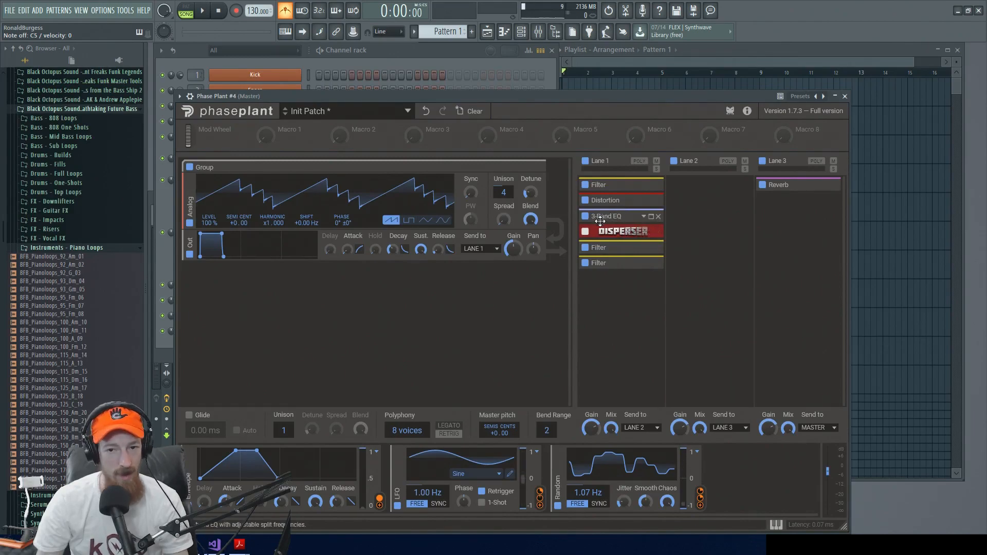
pyautogui.click(651, 201)
pyautogui.click(651, 202)
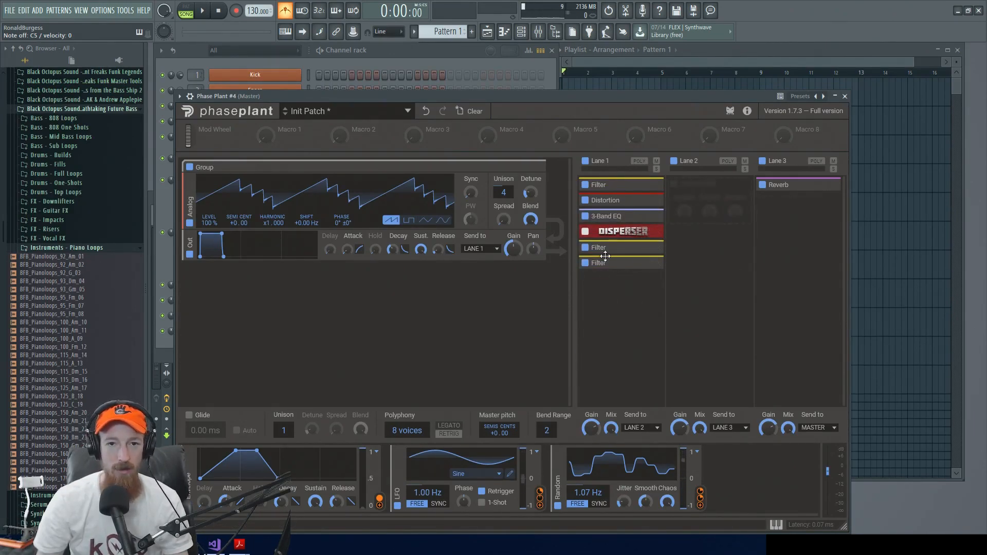